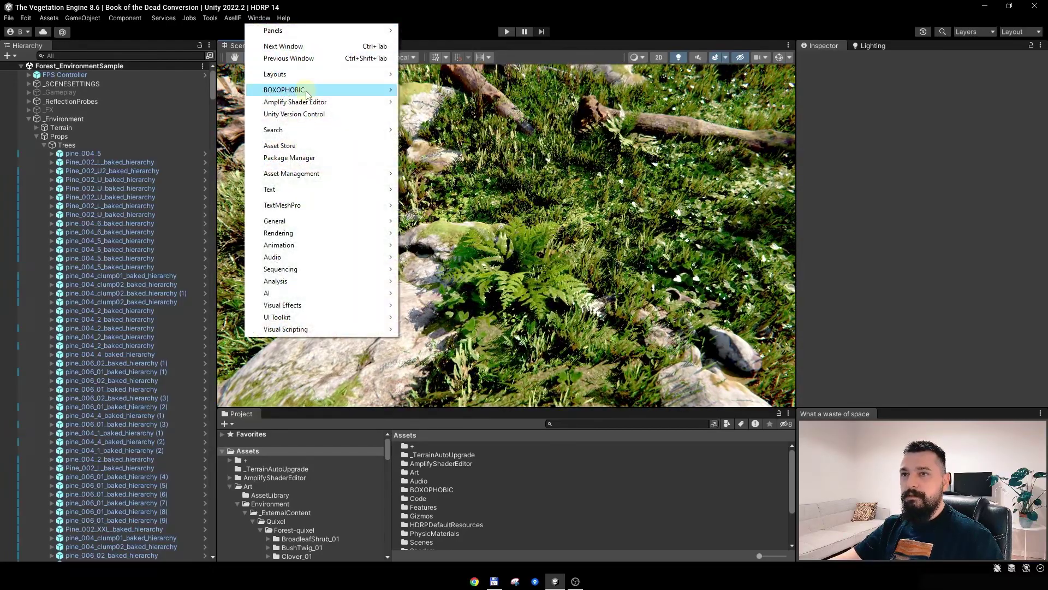
Open and close The Vegetation Engine 8.6.0 Hub, then orbit down and select a fern
{"action": "left_click", "coordinate": [543, 93]}
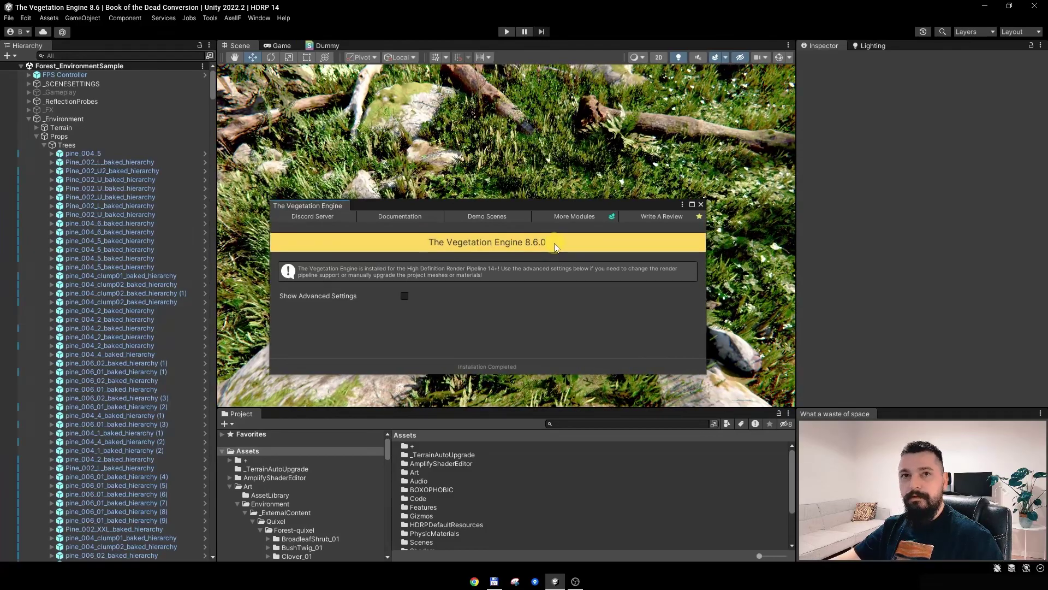
{"action": "left_click", "coordinate": [701, 205]}
{"action": "right_click_drag", "start_coordinate": [551, 213], "coordinate": [539, 243]}
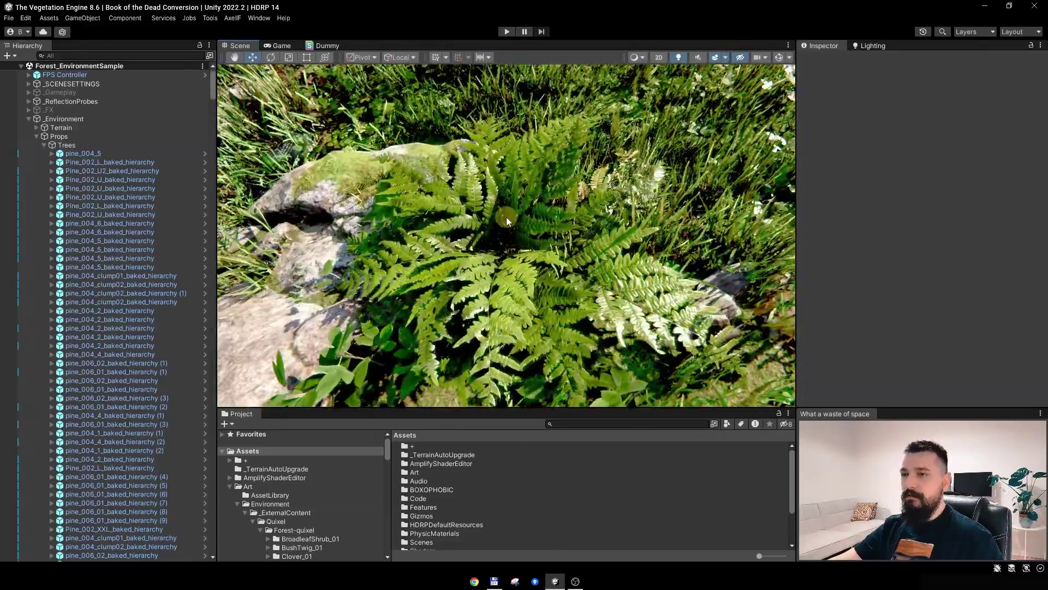
{"action": "left_click", "coordinate": [506, 218]}
Select Fern_Var0_LOD0 and review its material down to the Wind and Translucency Settings
{"action": "scroll", "coordinate": [158, 322], "scroll_direction": "down", "scroll_amount": 3}
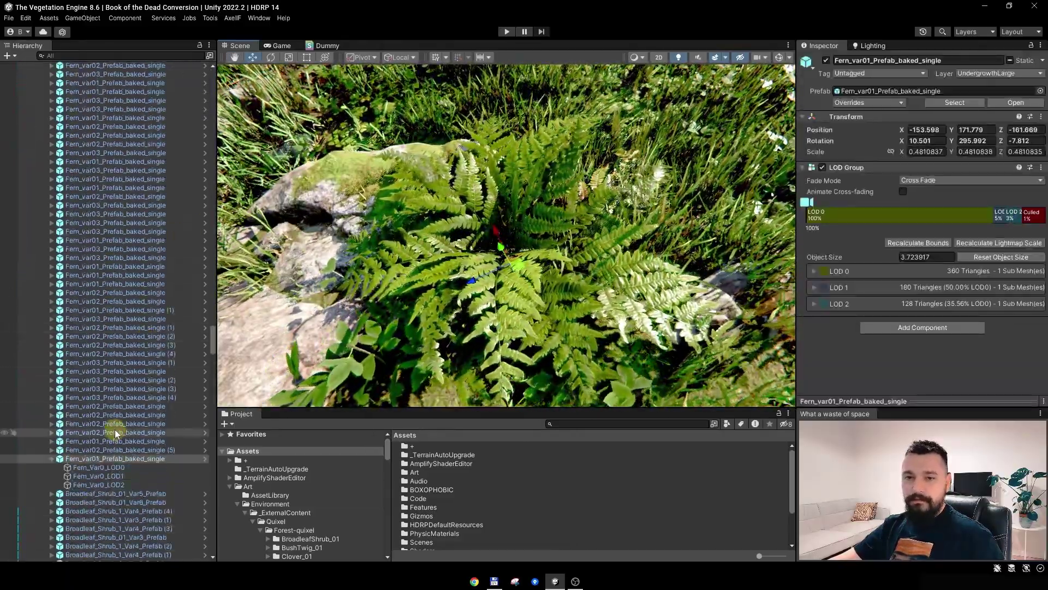
{"action": "scroll", "coordinate": [115, 430], "scroll_direction": "down", "scroll_amount": 2}
{"action": "left_click", "coordinate": [109, 401]}
{"action": "scroll", "coordinate": [897, 274], "scroll_direction": "down", "scroll_amount": 5}
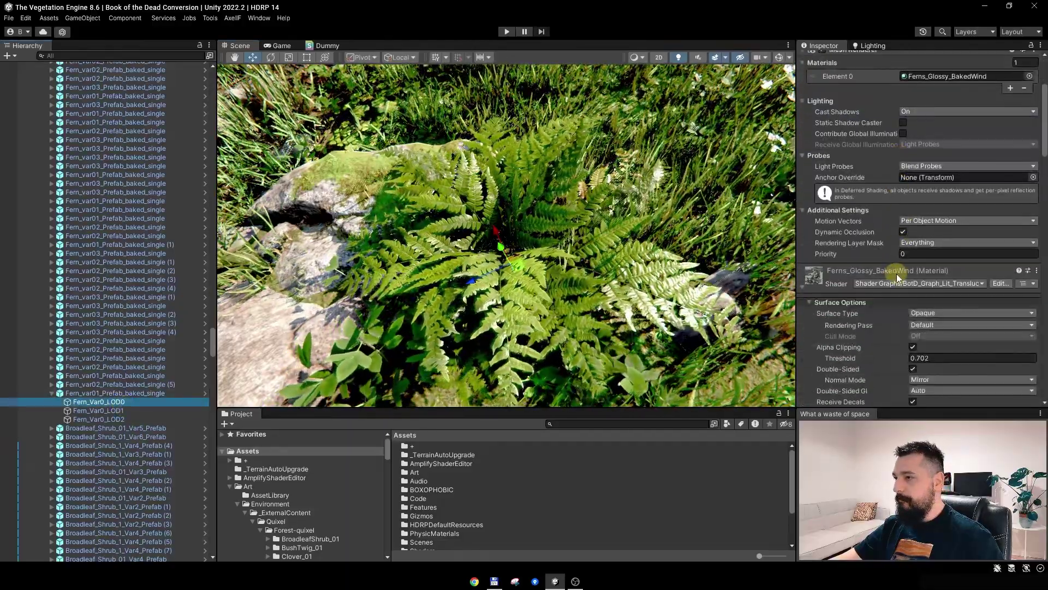
{"action": "scroll", "coordinate": [872, 280], "scroll_direction": "down", "scroll_amount": 5}
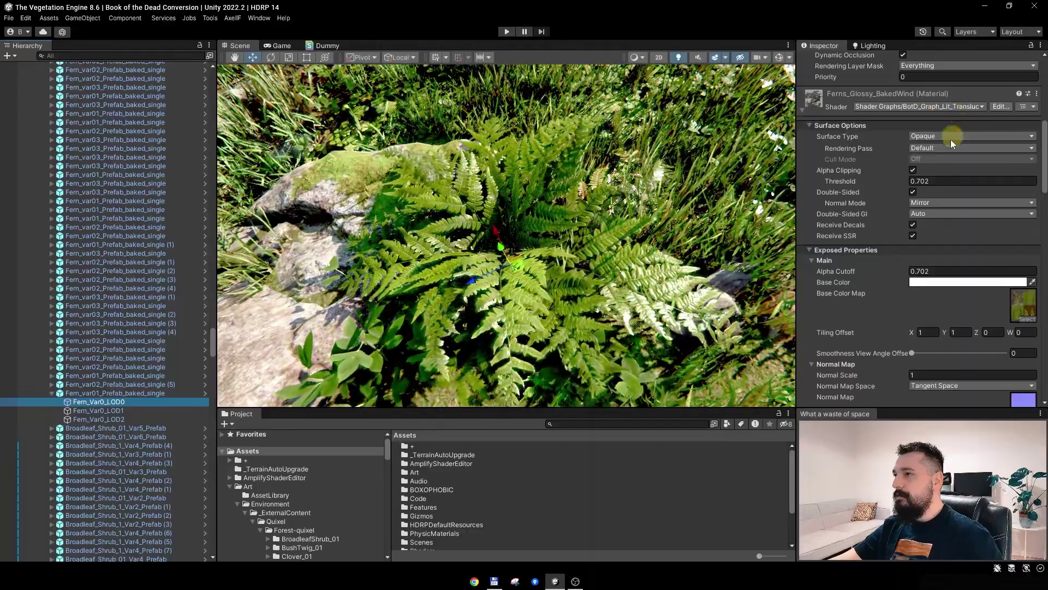
{"action": "scroll", "coordinate": [876, 232], "scroll_direction": "down", "scroll_amount": 5}
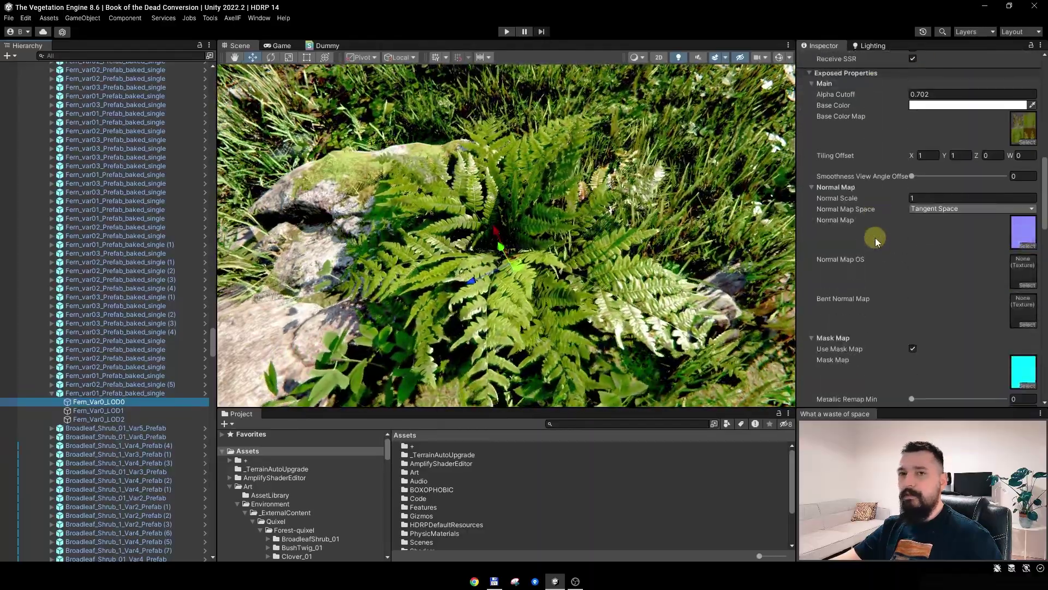
{"action": "scroll", "coordinate": [876, 237], "scroll_direction": "up", "scroll_amount": 3}
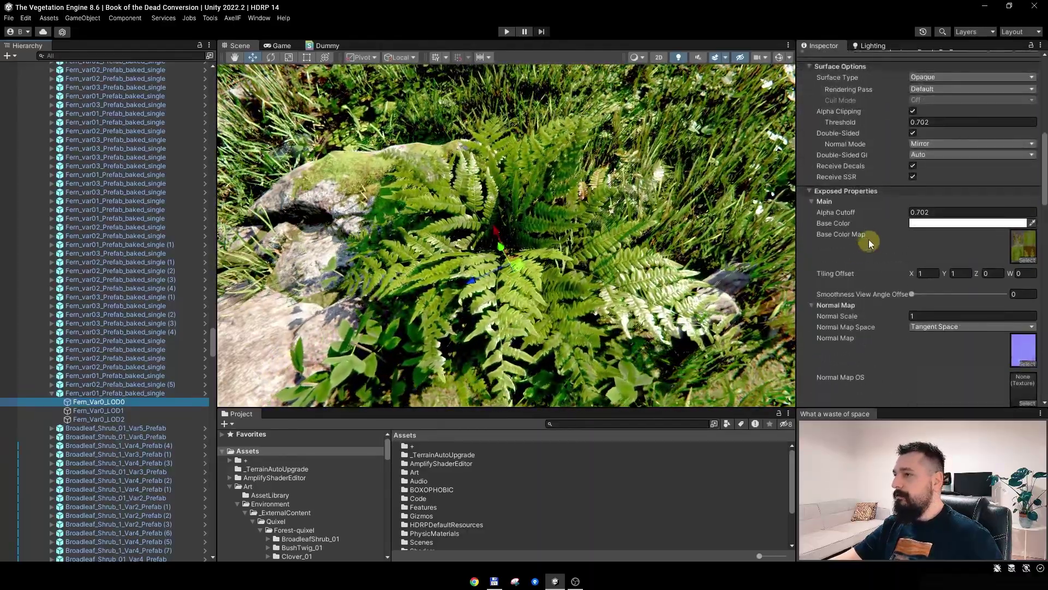
{"action": "scroll", "coordinate": [845, 235], "scroll_direction": "down", "scroll_amount": 3}
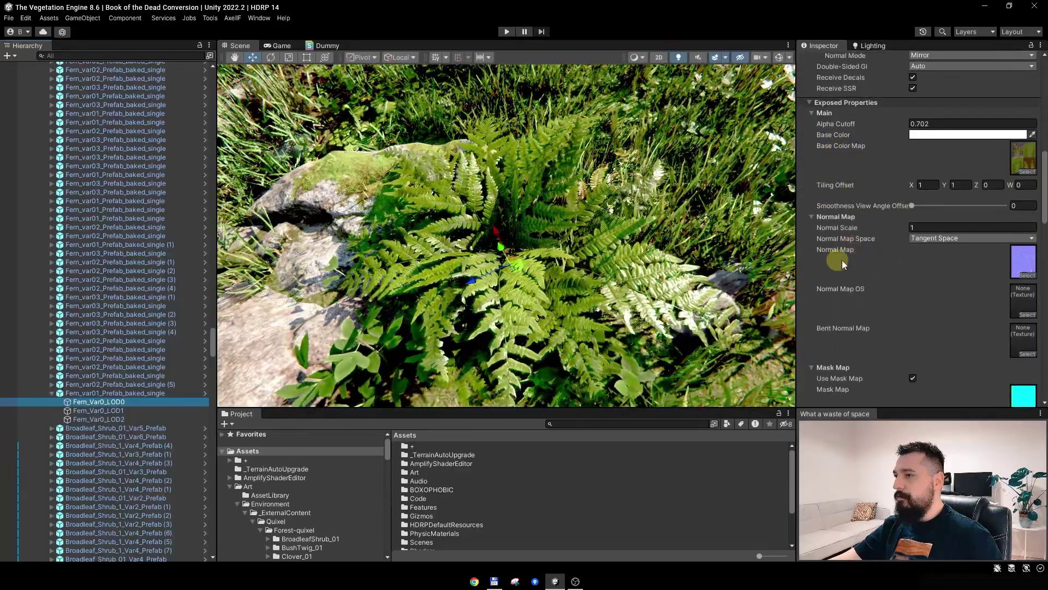
{"action": "scroll", "coordinate": [842, 259], "scroll_direction": "down", "scroll_amount": 15}
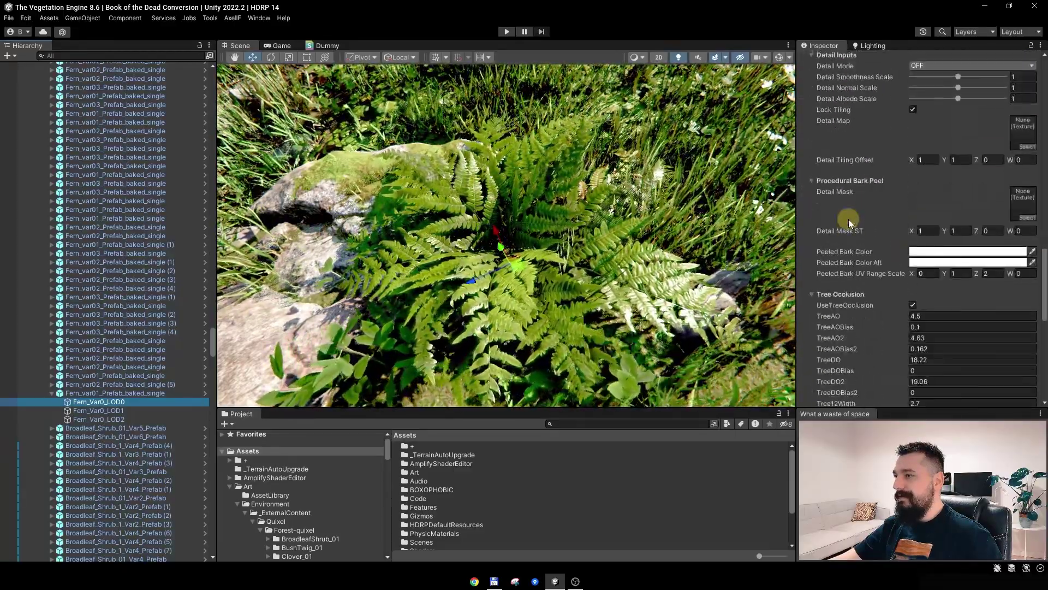
{"action": "scroll", "coordinate": [849, 220], "scroll_direction": "down", "scroll_amount": 11}
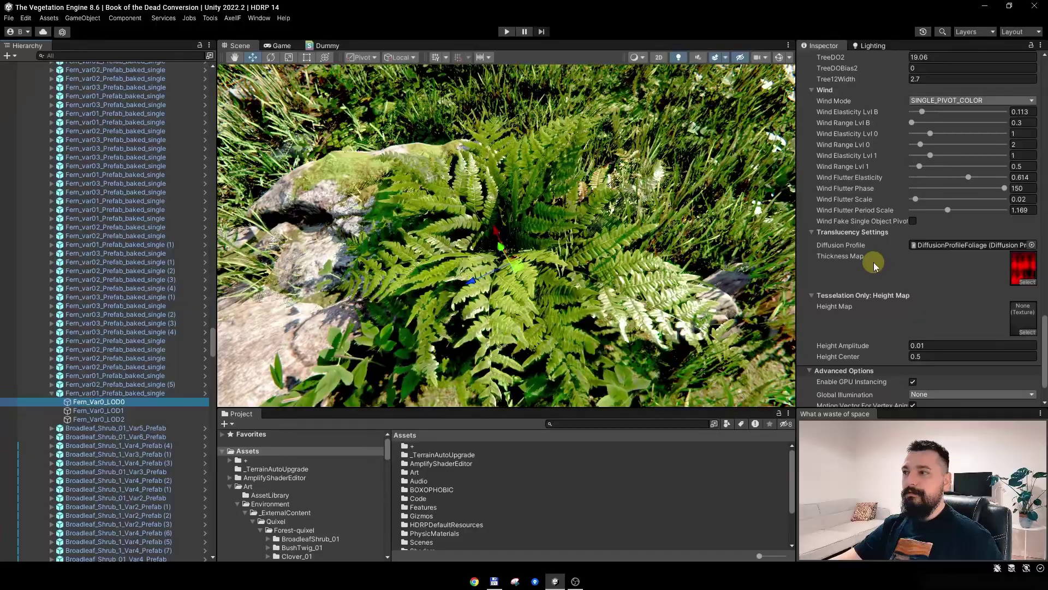
{"action": "mouse_move", "coordinate": [548, 226]}
{"action": "middle_mouse_down"}
{"action": "mouse_move", "coordinate": [537, 223]}
{"action": "mouse_move", "coordinate": [556, 228]}
{"action": "middle_mouse_up"}
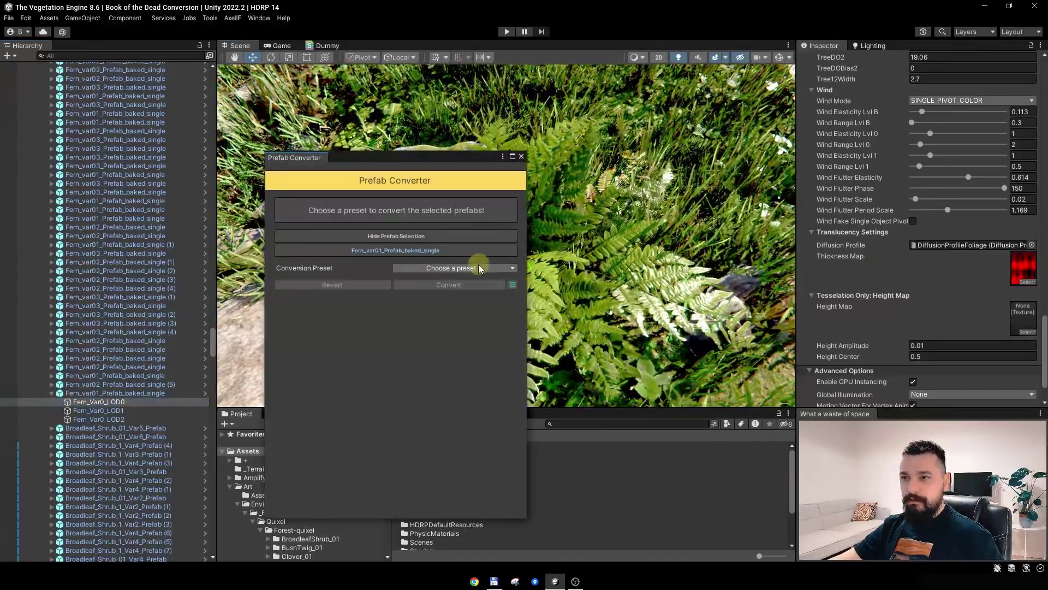
Convert Fern_var01_Prefab_baked_single with the Automatic preset, Plants option and Share Common Materials
{"action": "left_click", "coordinate": [461, 268]}
{"action": "left_click", "coordinate": [452, 295]}
{"action": "left_click", "coordinate": [464, 339]}
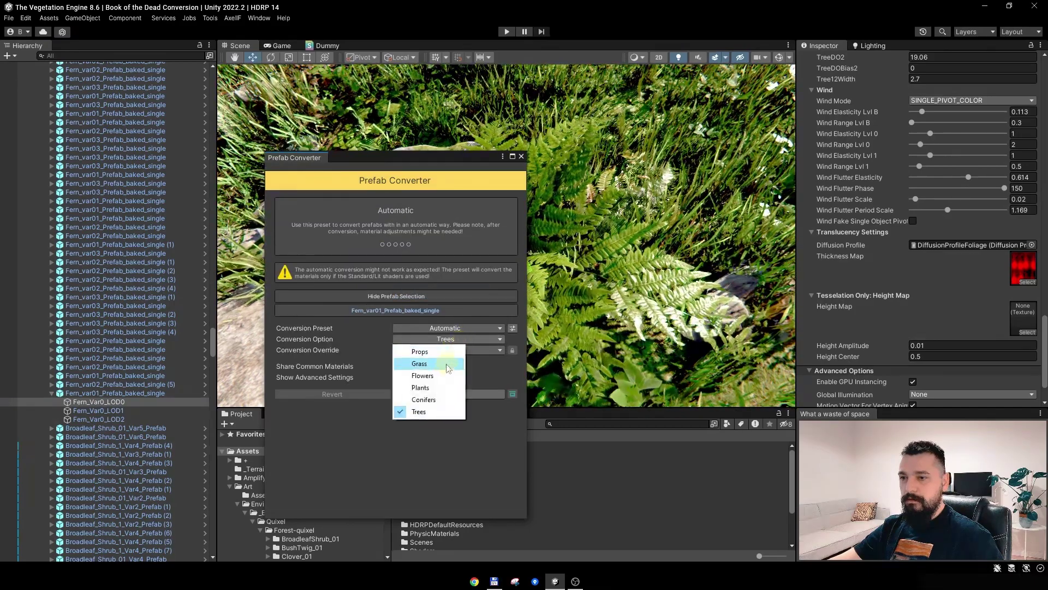
{"action": "left_click", "coordinate": [447, 376]}
{"action": "left_click_drag", "start_coordinate": [435, 159], "coordinate": [251, 89]}
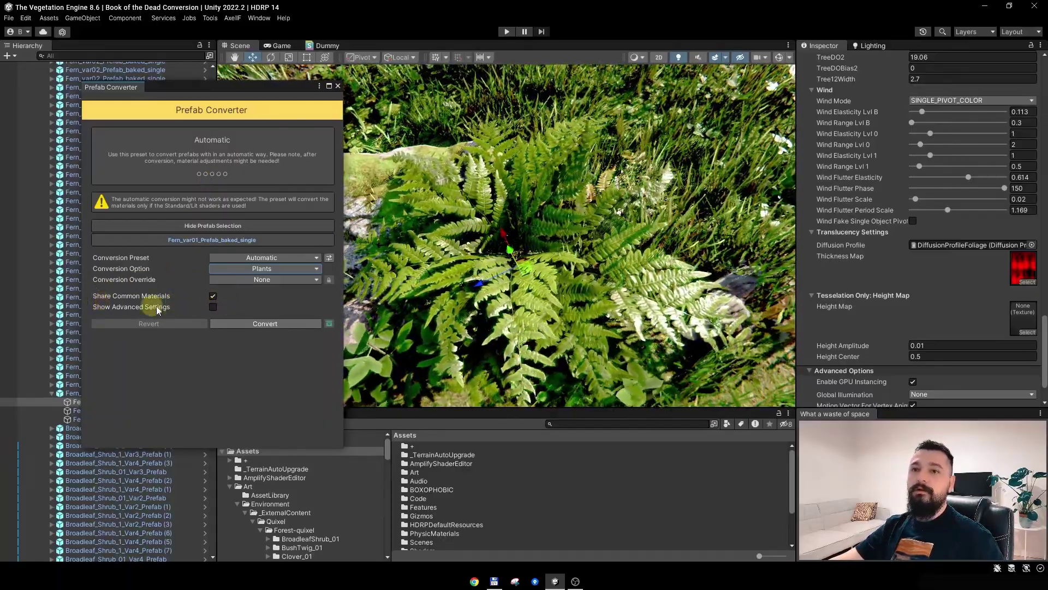
{"action": "left_click", "coordinate": [213, 295]}
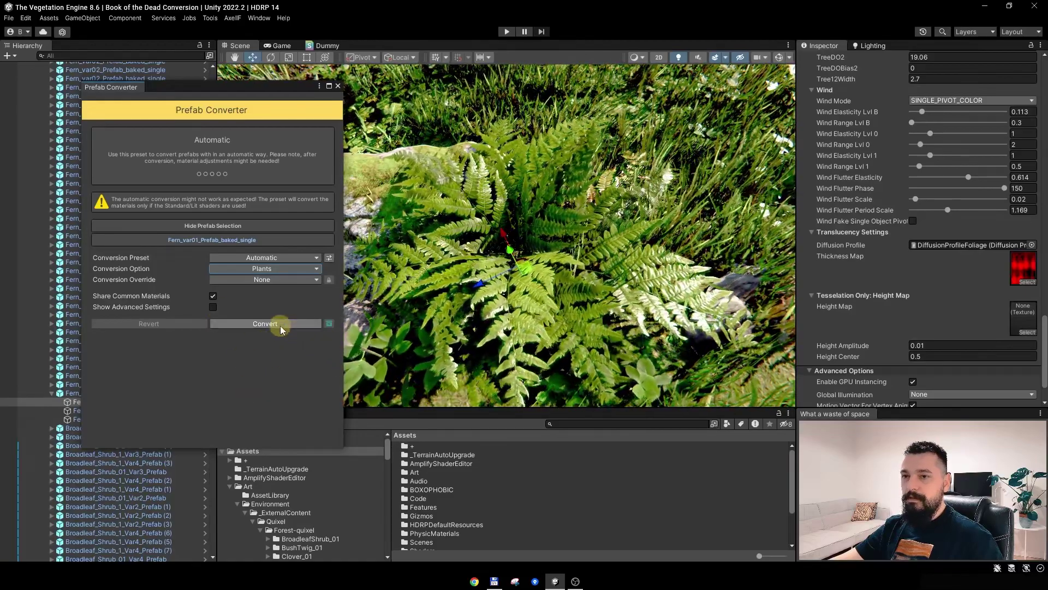
{"action": "left_click", "coordinate": [280, 324]}
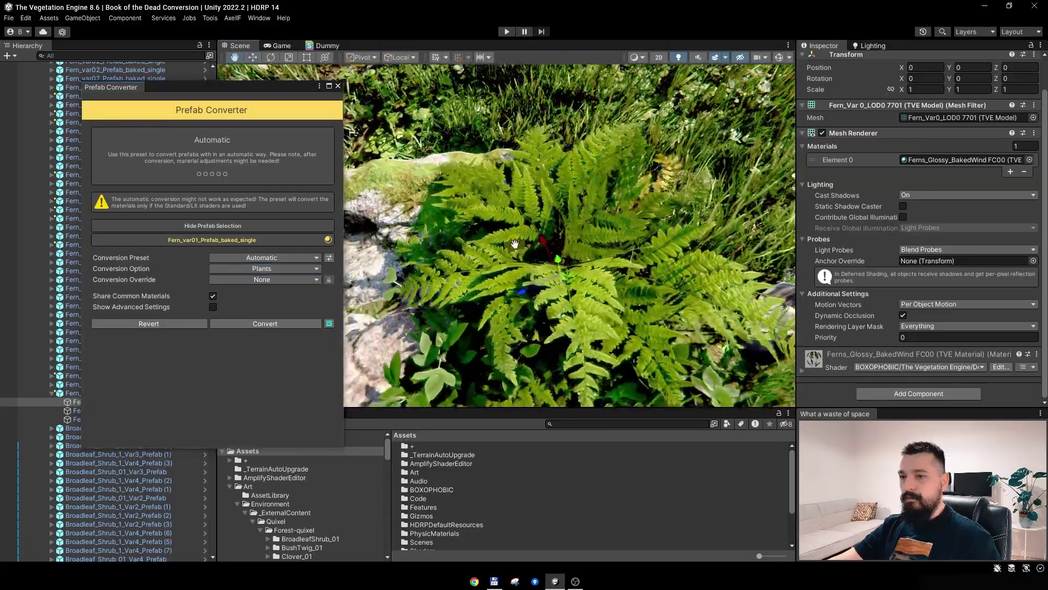
Frame the converted fern, expand its TVE material and open the Ferns_MaskMap DDDD Main Mask texture
{"action": "key", "text": "f"}
{"action": "scroll", "coordinate": [655, 234], "scroll_direction": "down", "scroll_amount": 5}
{"action": "left_click_drag", "start_coordinate": [653, 236], "coordinate": [578, 192], "text": "alt"}
{"action": "scroll", "coordinate": [590, 245], "scroll_direction": "up", "scroll_amount": 5}
{"action": "scroll", "coordinate": [590, 247], "scroll_direction": "up", "scroll_amount": 3}
{"action": "middle_click_drag", "start_coordinate": [579, 192], "coordinate": [581, 223]}
{"action": "left_click", "coordinate": [840, 356]}
{"action": "scroll", "coordinate": [846, 275], "scroll_direction": "down", "scroll_amount": 15}
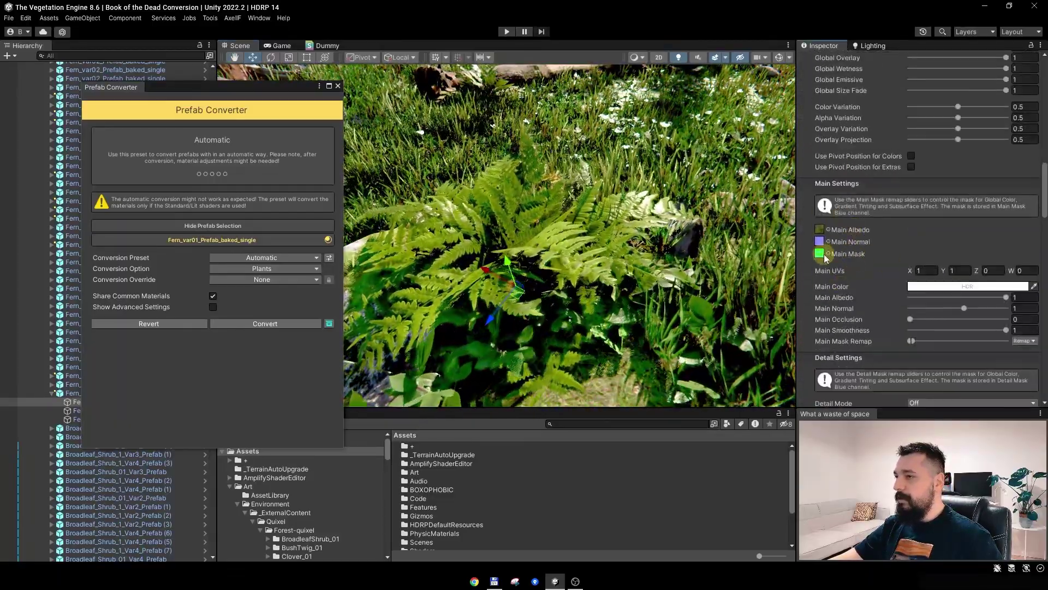
{"action": "left_click", "coordinate": [819, 253]}
{"action": "left_click", "coordinate": [518, 499]}
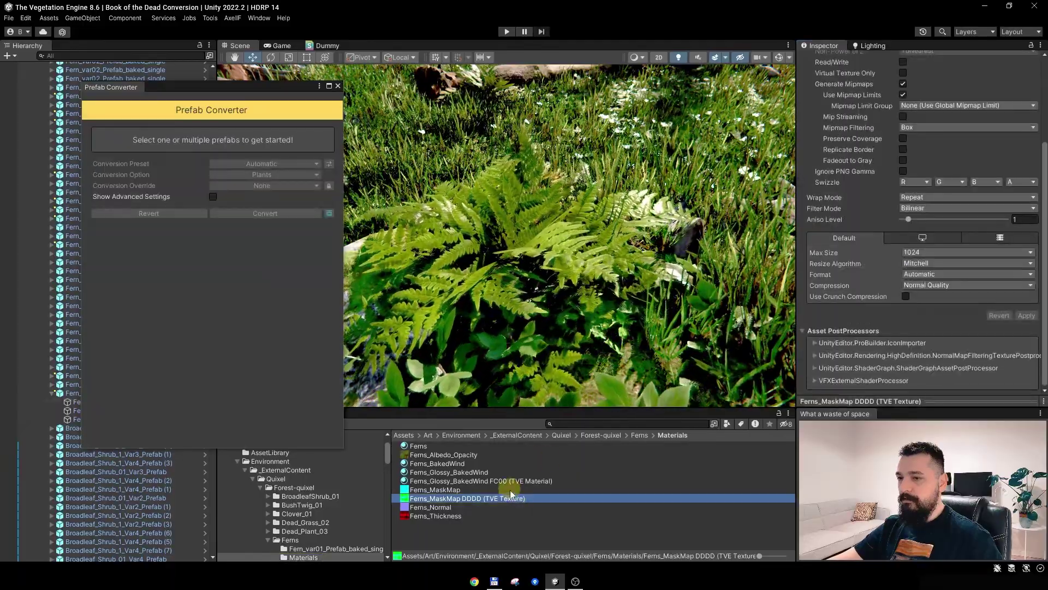
Enlarge the mask preview, show only its blue channel, then reselect the converted fern
{"action": "left_click_drag", "start_coordinate": [894, 395], "coordinate": [890, 226]}
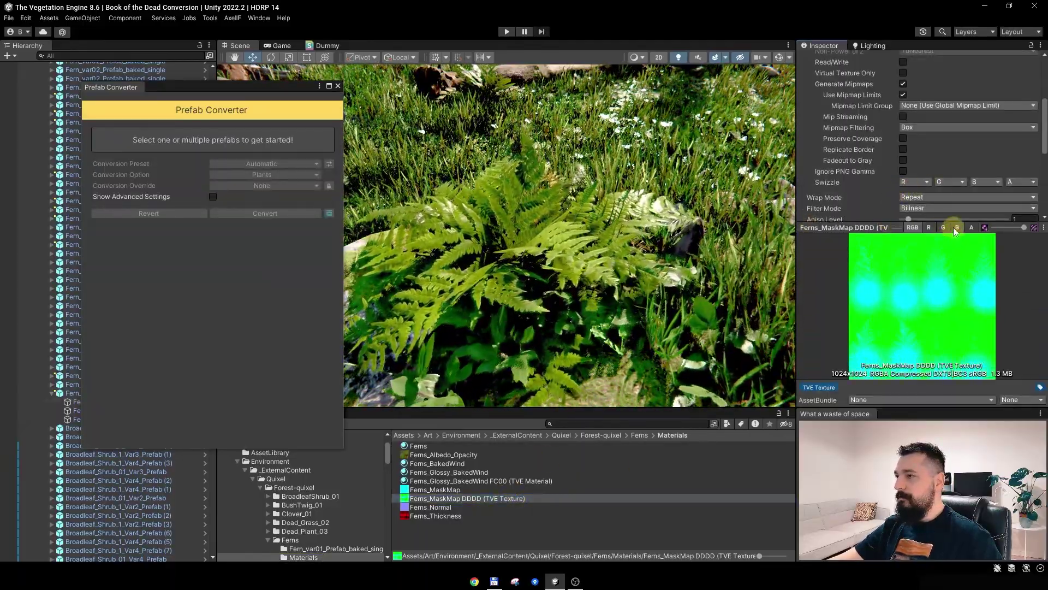
{"action": "left_click", "coordinate": [956, 228]}
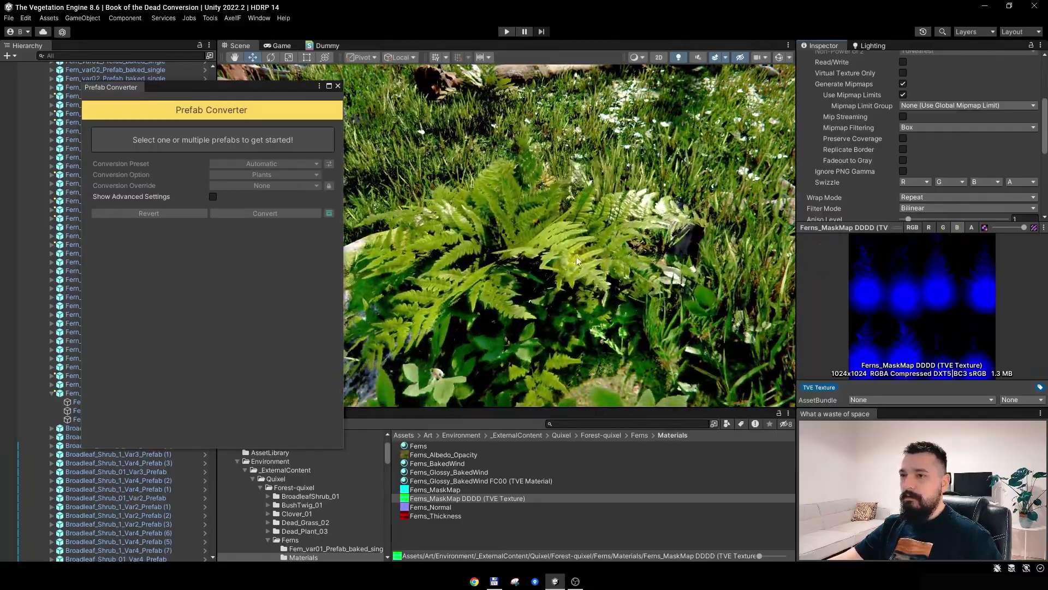
{"action": "left_click", "coordinate": [494, 218]}
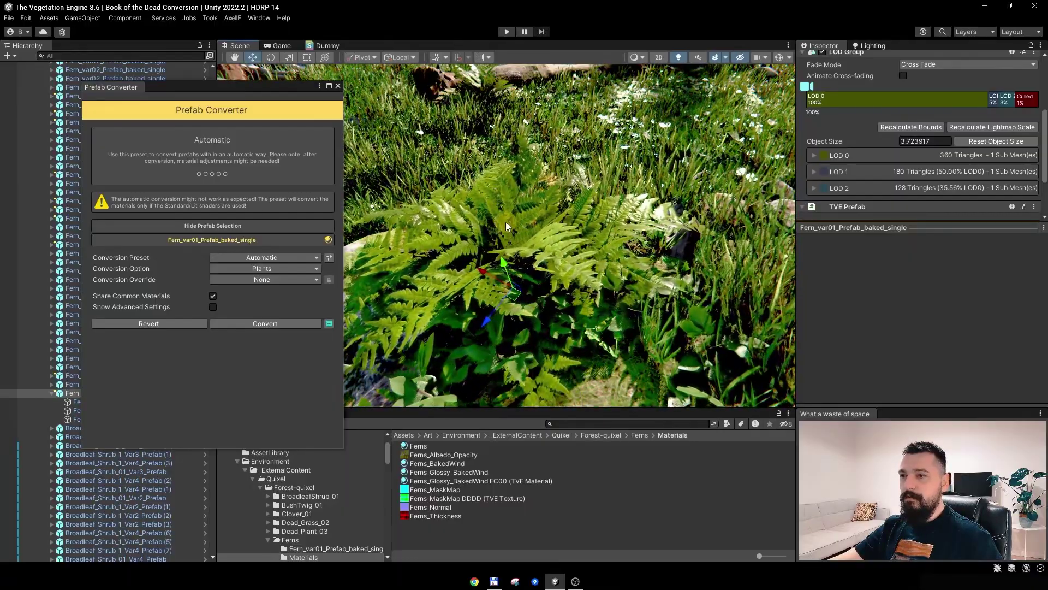
Assign FoliageDiffusionProfile as the fern material's subsurface diffusion profile
{"action": "left_click", "coordinate": [505, 221]}
{"action": "scroll", "coordinate": [874, 276], "scroll_direction": "down", "scroll_amount": 8}
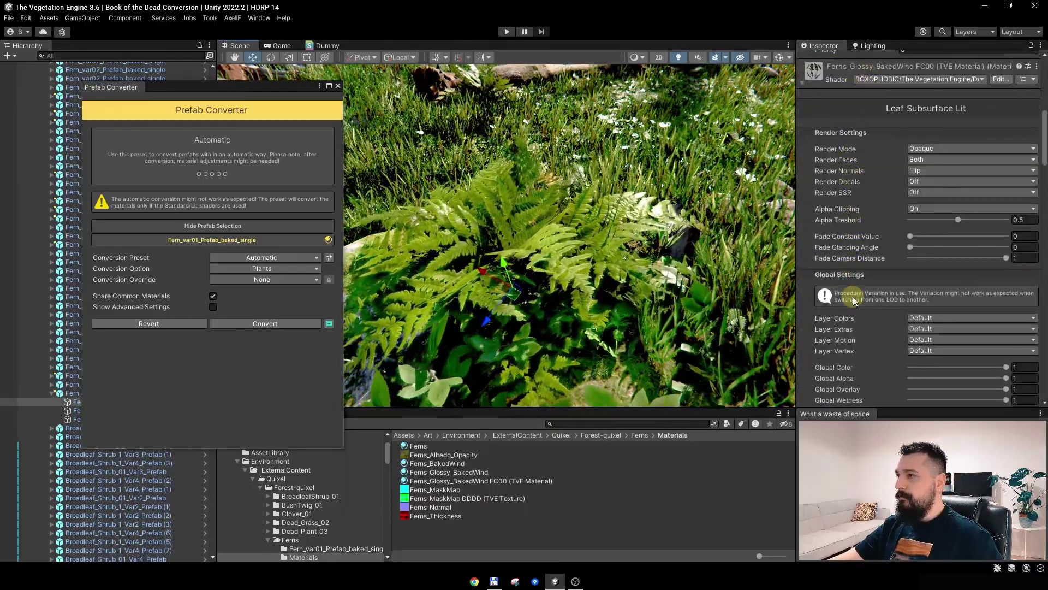
{"action": "scroll", "coordinate": [852, 297], "scroll_direction": "down", "scroll_amount": 3}
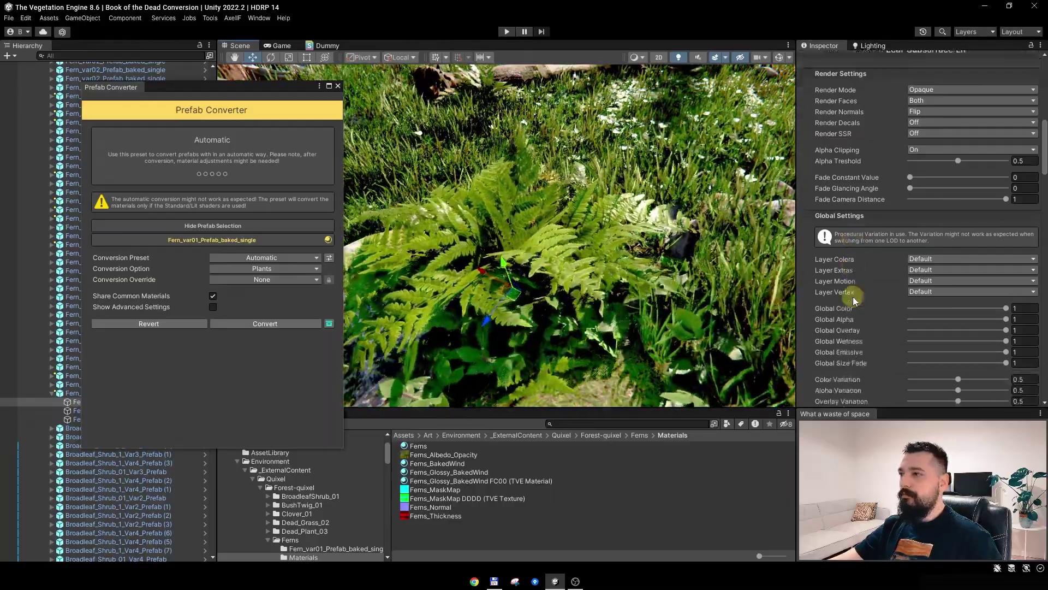
{"action": "scroll", "coordinate": [854, 300], "scroll_direction": "down", "scroll_amount": 2}
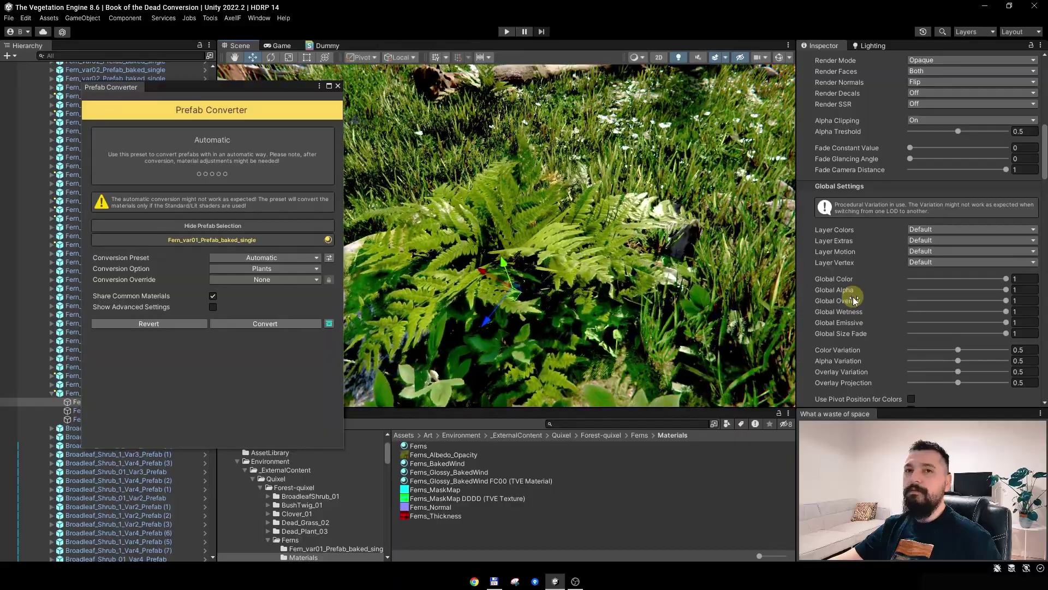
{"action": "scroll", "coordinate": [853, 300], "scroll_direction": "down", "scroll_amount": 15}
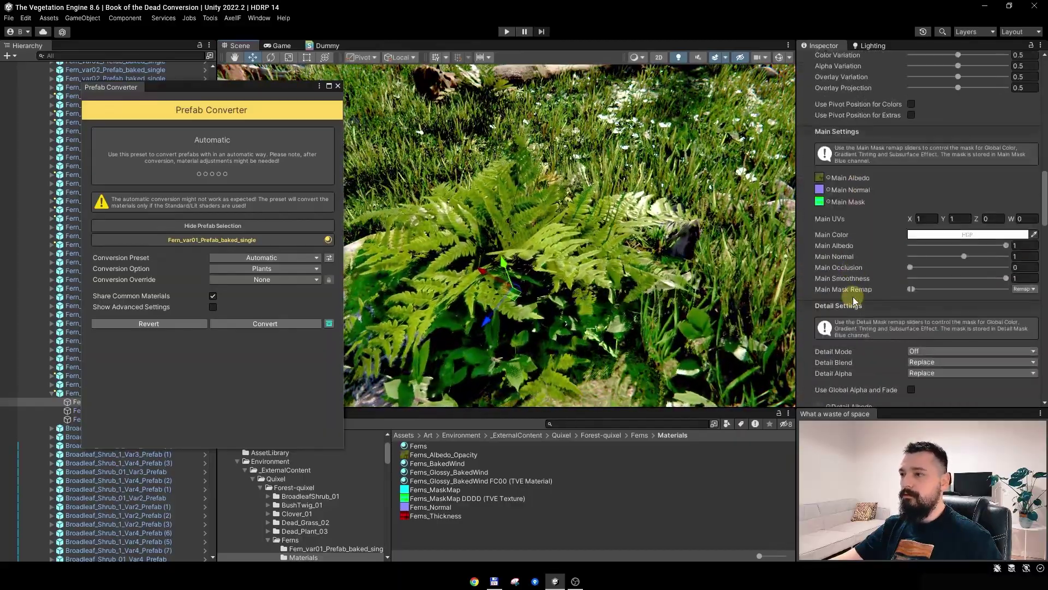
{"action": "scroll", "coordinate": [854, 302], "scroll_direction": "down", "scroll_amount": 10}
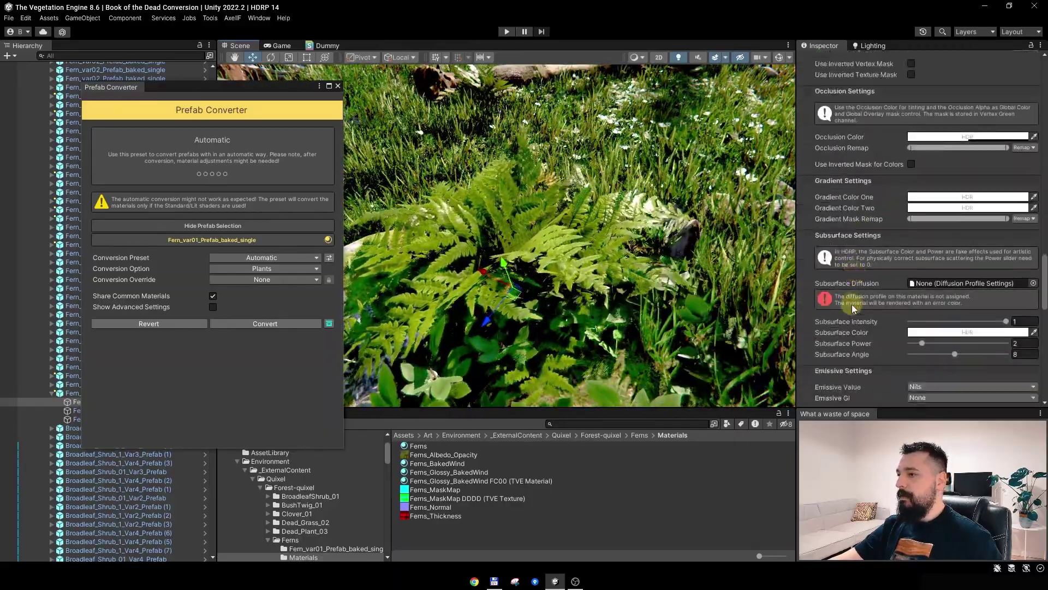
{"action": "left_click", "coordinate": [1034, 284]}
{"action": "left_click_drag", "start_coordinate": [934, 271], "coordinate": [536, 194]}
{"action": "left_click", "coordinate": [525, 253]}
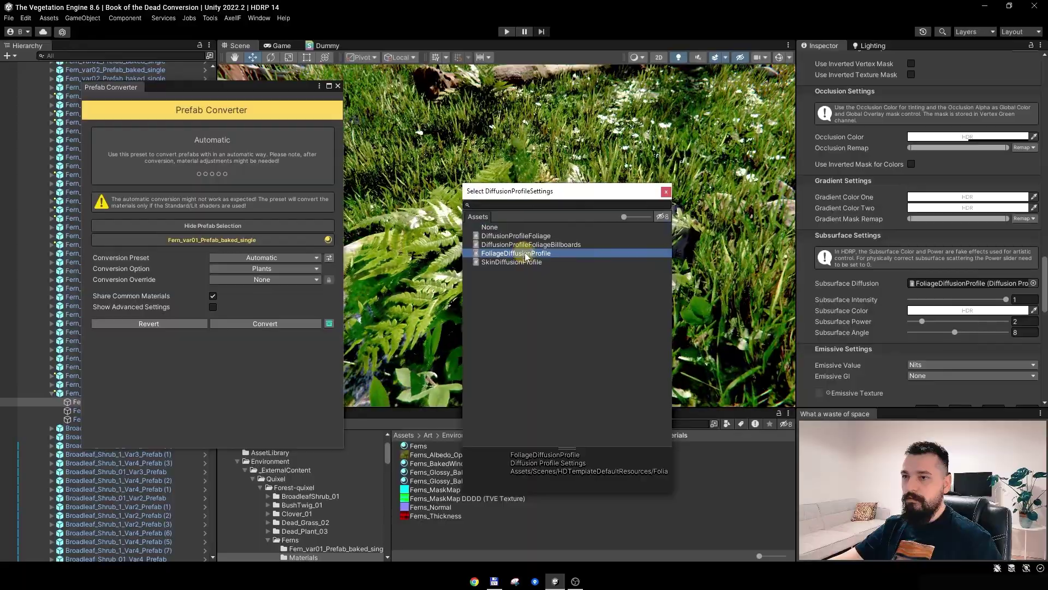
{"action": "double_click", "coordinate": [539, 253]}
{"action": "left_click_drag", "start_coordinate": [534, 236], "coordinate": [445, 207], "text": "alt"}
Close the Prefab Converter, select Fern_var01_Prefab_baked_single and open its Material Manager
{"action": "left_click", "coordinate": [338, 86]}
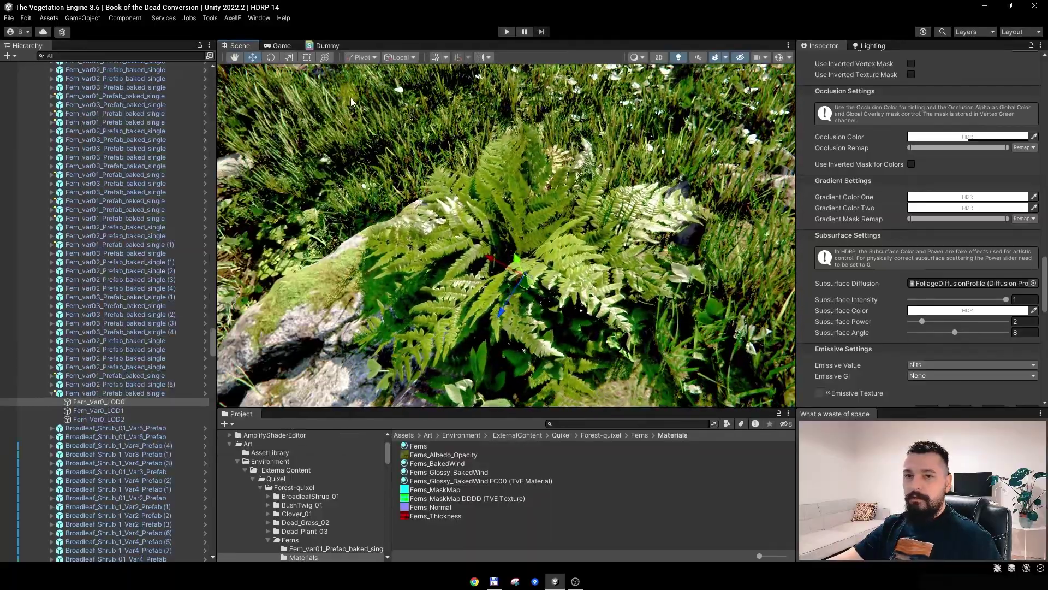
{"action": "scroll", "coordinate": [902, 258], "scroll_direction": "up", "scroll_amount": 10}
{"action": "scroll", "coordinate": [902, 258], "scroll_direction": "up", "scroll_amount": 10}
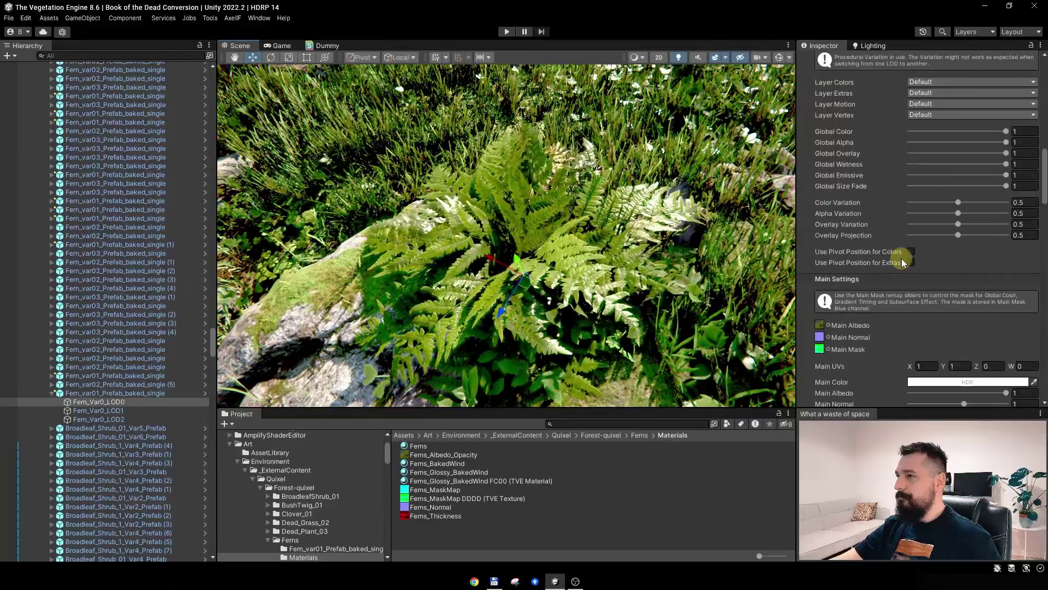
{"action": "left_click", "coordinate": [153, 393]}
{"action": "left_click_drag", "start_coordinate": [502, 303], "coordinate": [468, 198], "text": "alt"}
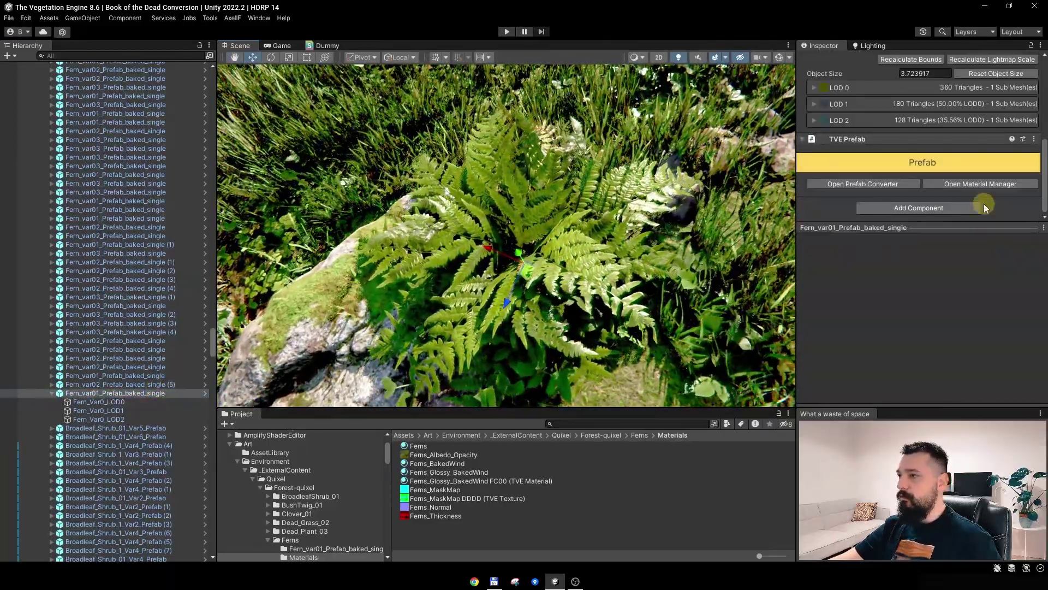
{"action": "left_click", "coordinate": [982, 185]}
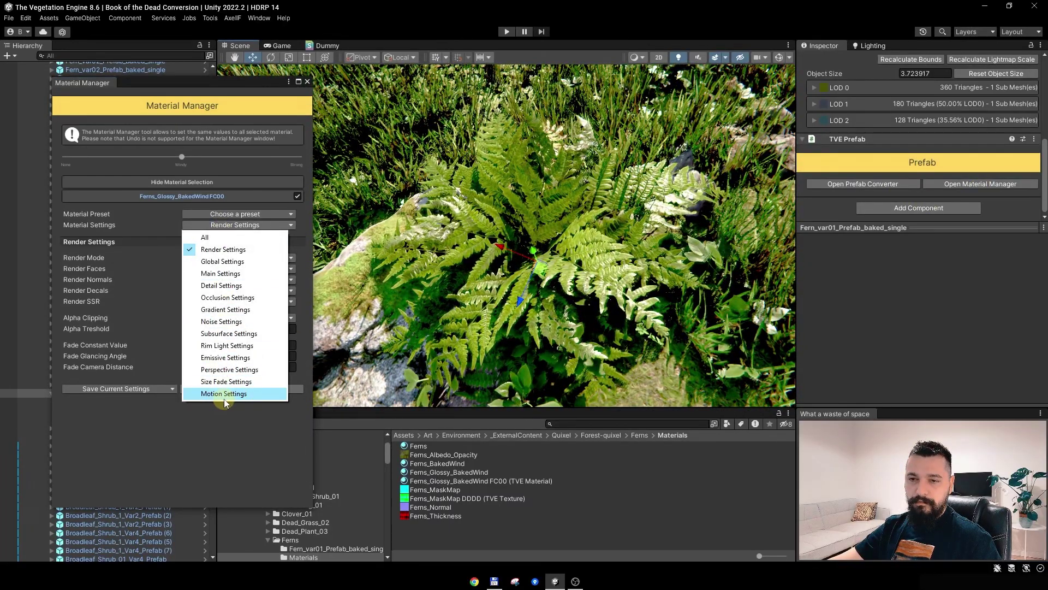
Raise motion squash and variation, set flutter 0.571, speed 29, scale 20, previewing Strong wind
{"action": "left_click", "coordinate": [234, 393]}
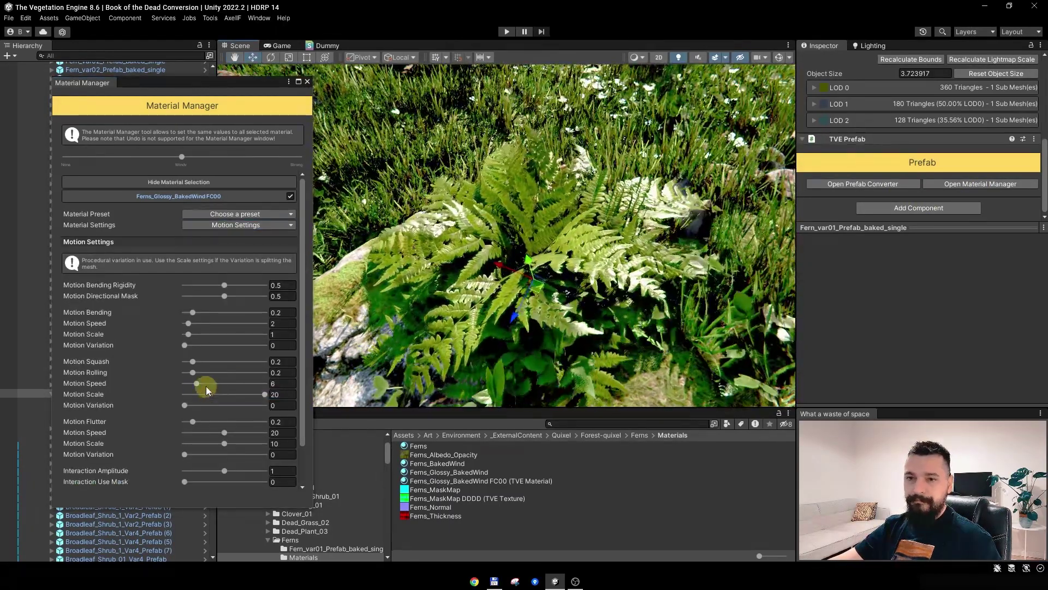
{"action": "left_click_drag", "start_coordinate": [192, 362], "coordinate": [213, 373]}
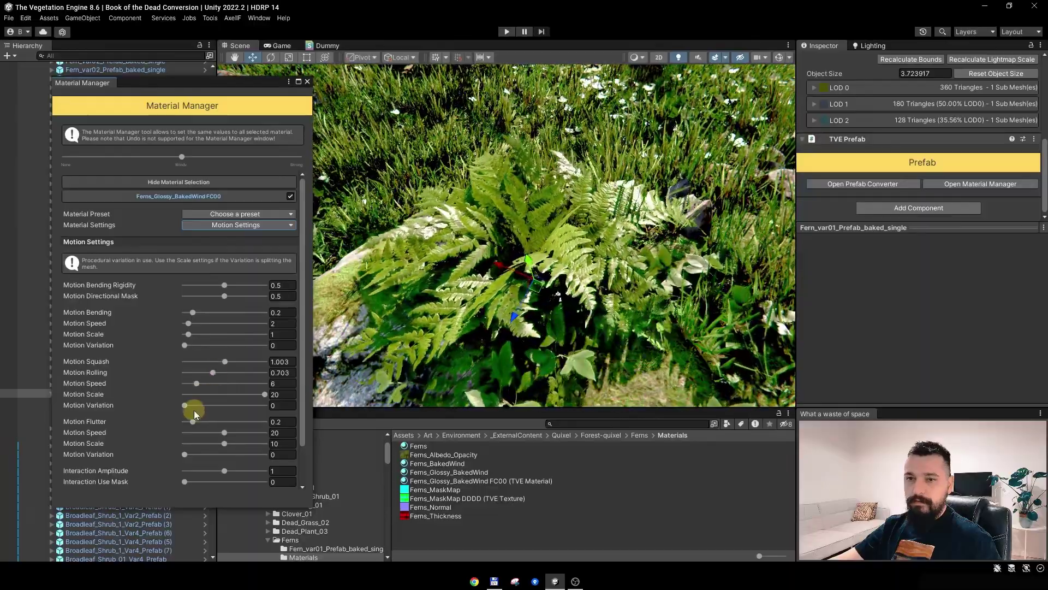
{"action": "left_click_drag", "start_coordinate": [185, 405], "coordinate": [210, 405]}
{"action": "left_click_drag", "start_coordinate": [184, 157], "coordinate": [305, 159]}
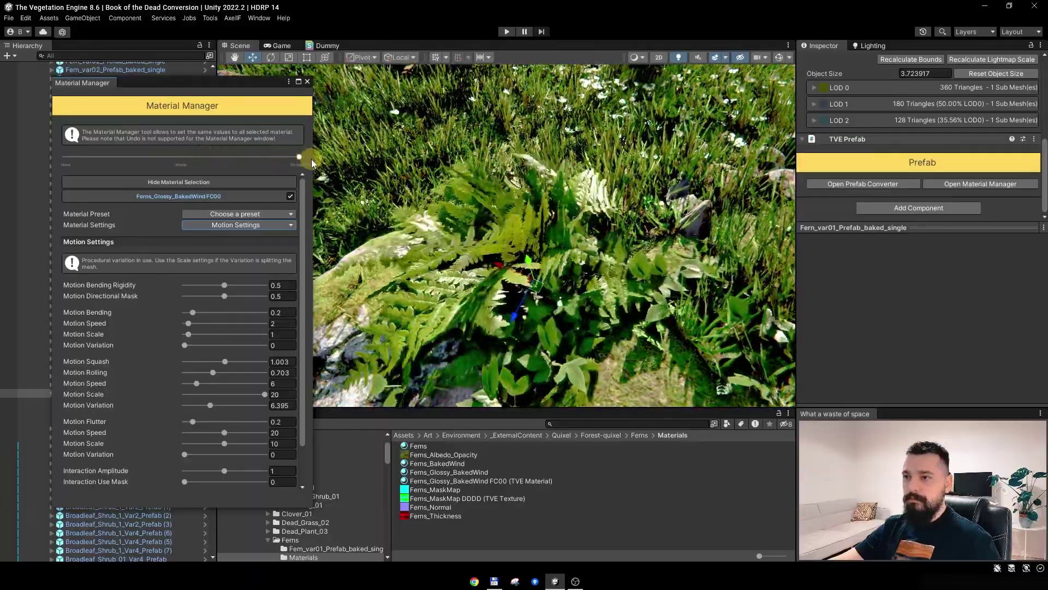
{"action": "left_click_drag", "start_coordinate": [192, 421], "coordinate": [200, 421]}
{"action": "mouse_move", "coordinate": [225, 361]}
{"action": "left_mouse_down"}
{"action": "mouse_move", "coordinate": [201, 360]}
{"action": "mouse_move", "coordinate": [208, 373]}
{"action": "left_mouse_up"}
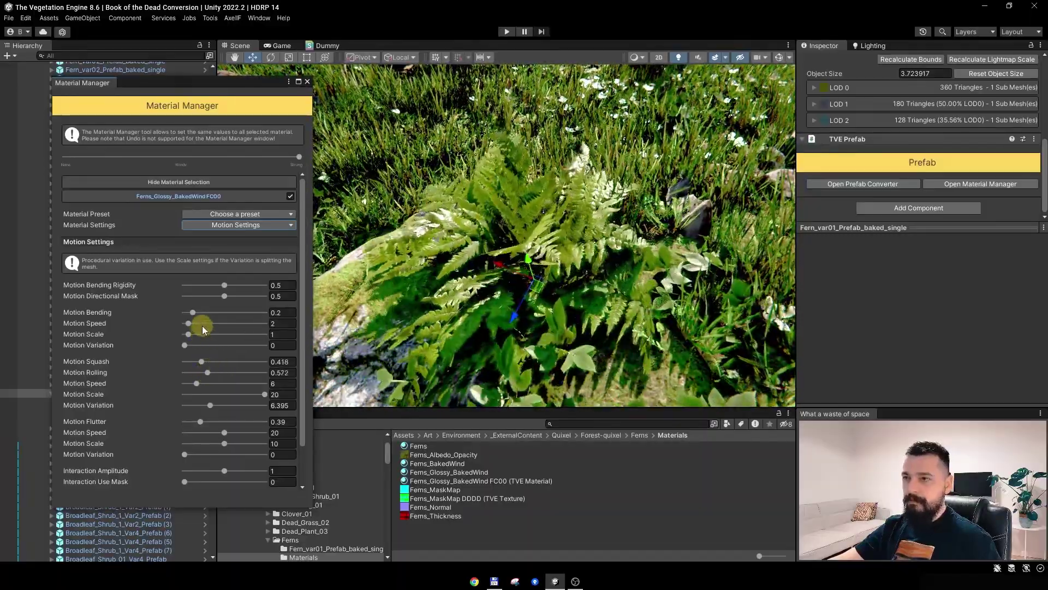
{"action": "left_click_drag", "start_coordinate": [201, 422], "coordinate": [244, 434]}
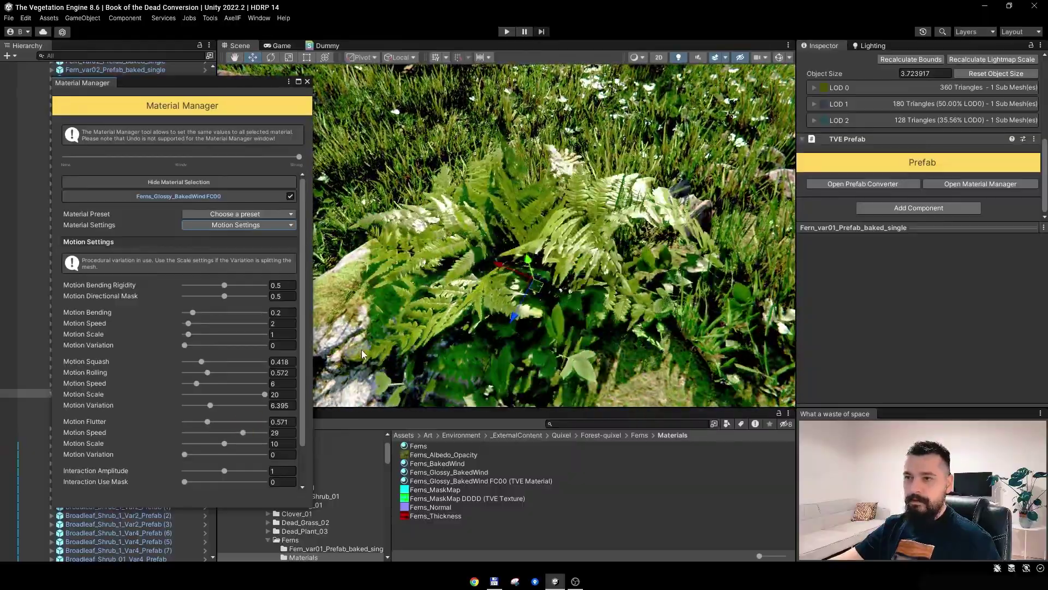
{"action": "left_click_drag", "start_coordinate": [225, 442], "coordinate": [269, 442]}
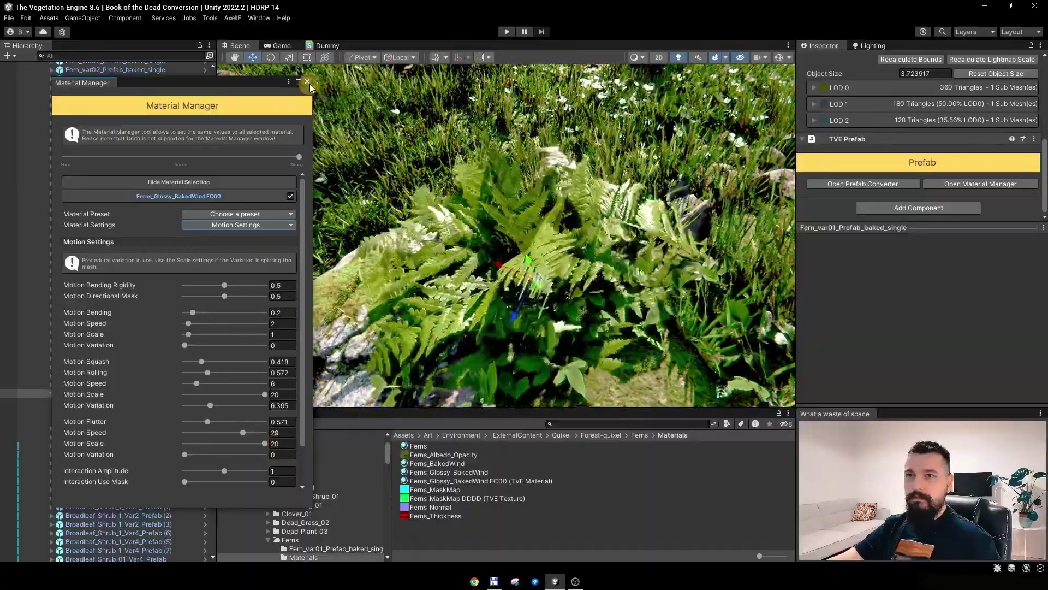
{"action": "left_click", "coordinate": [307, 82]}
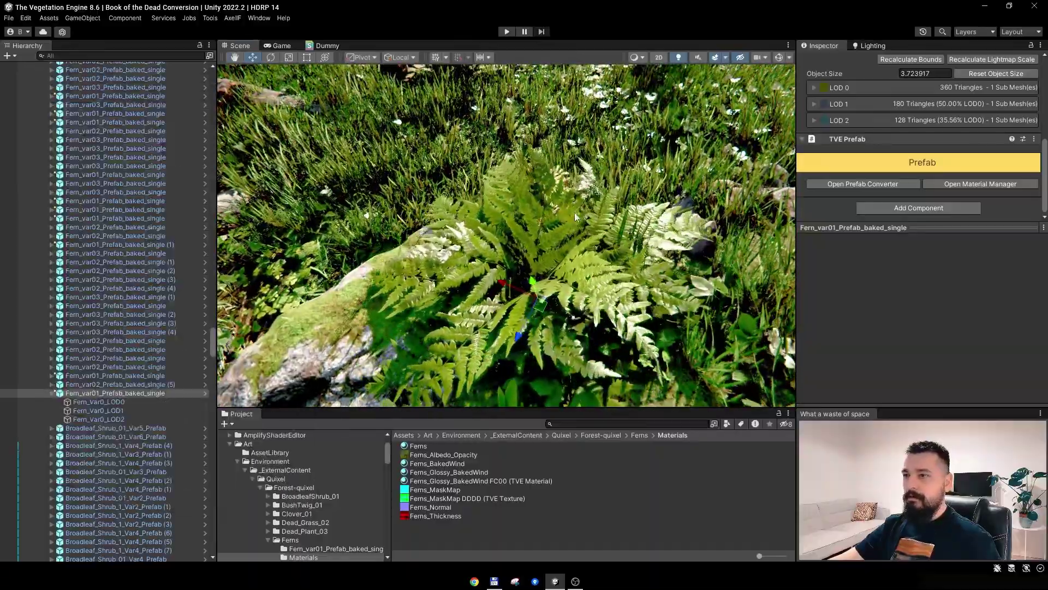
Collapse the fern's LOD children and select a meadow grass patch in the scene
{"action": "left_click_drag", "start_coordinate": [510, 161], "coordinate": [522, 183], "text": "alt"}
{"action": "mouse_move", "coordinate": [522, 183]}
{"action": "middle_mouse_down"}
{"action": "mouse_move", "coordinate": [533, 144]}
{"action": "mouse_move", "coordinate": [543, 195]}
{"action": "middle_mouse_up"}
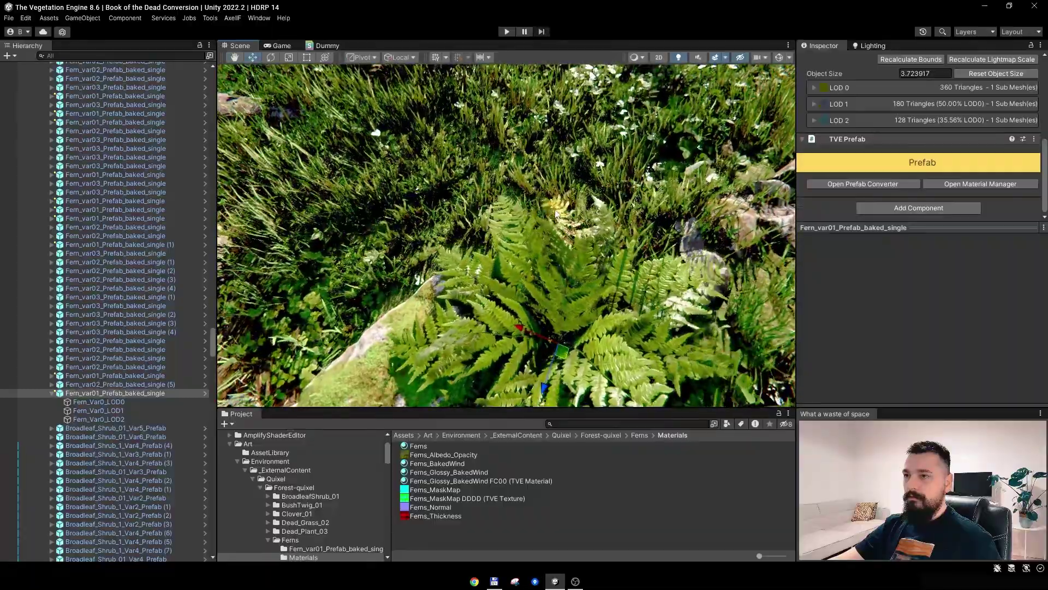
{"action": "middle_click_drag", "start_coordinate": [453, 192], "coordinate": [519, 269]}
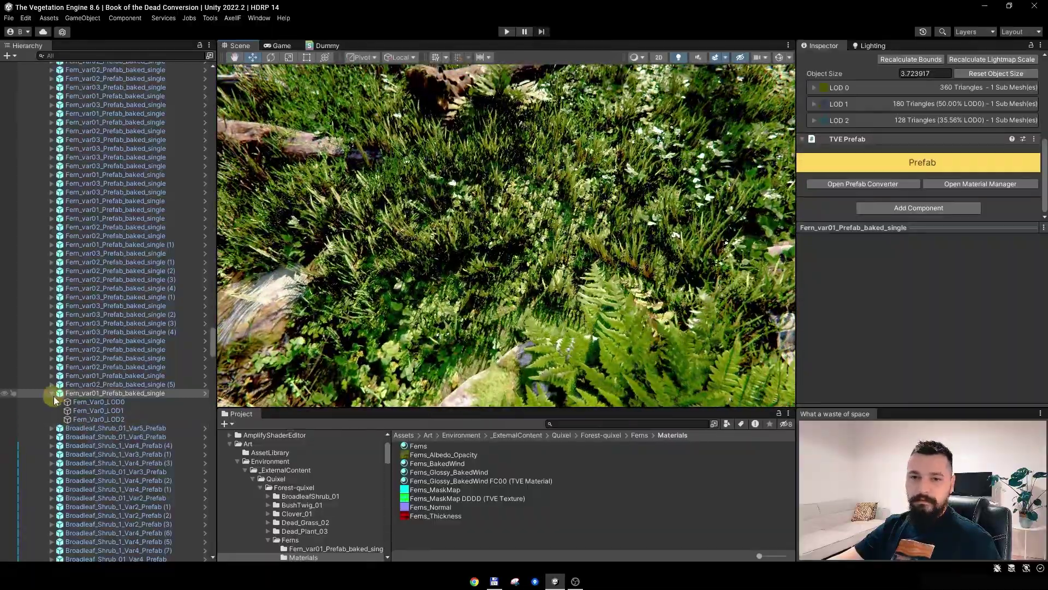
{"action": "left_click", "coordinate": [52, 393]}
{"action": "middle_click_drag", "start_coordinate": [455, 196], "coordinate": [470, 239]}
{"action": "left_click_drag", "start_coordinate": [430, 258], "coordinate": [428, 217], "text": "alt"}
{"action": "middle_click_drag", "start_coordinate": [428, 217], "coordinate": [404, 254]}
{"action": "left_click", "coordinate": [433, 228]}
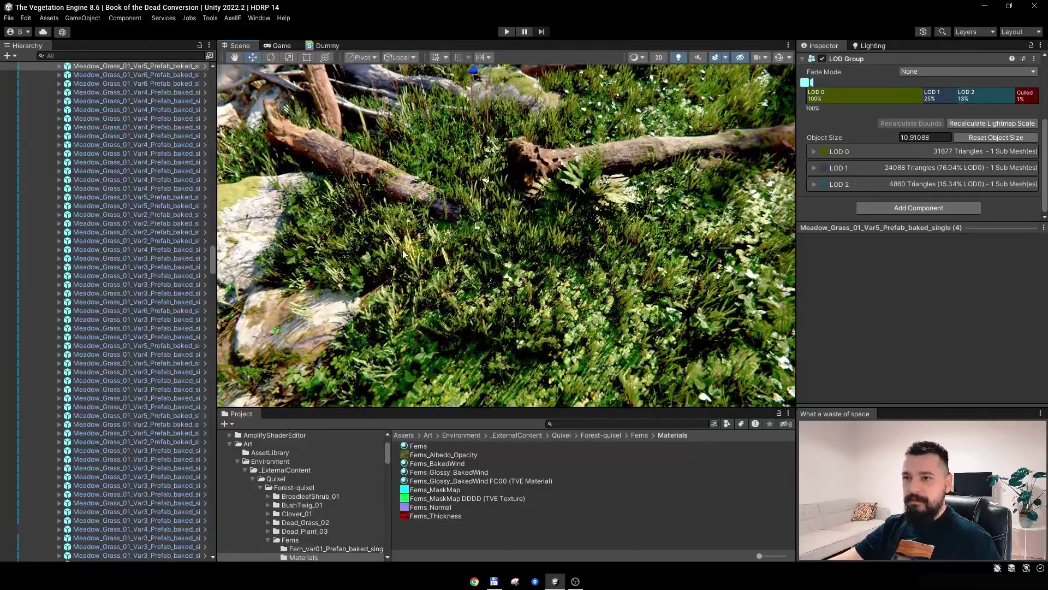
Select the full range of 52 meadow grass prefabs and open the Prefab Converter
{"action": "left_click_drag", "start_coordinate": [217, 206], "coordinate": [253, 205]}
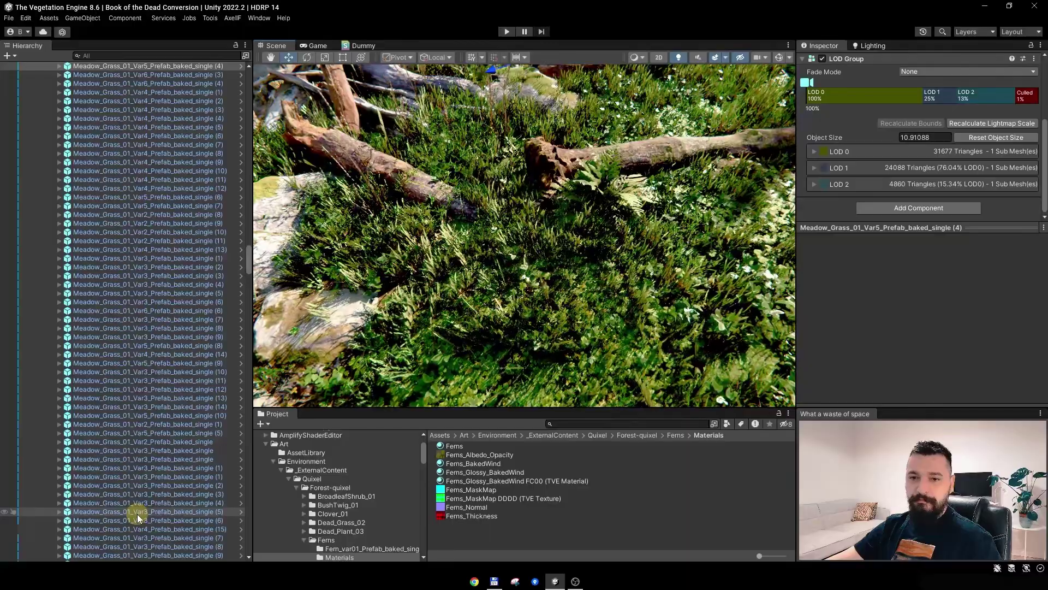
{"action": "left_click", "coordinate": [137, 513], "text": "shift"}
{"action": "mouse_move", "coordinate": [524, 218]}
{"action": "right_mouse_down"}
{"action": "mouse_move", "coordinate": [537, 214]}
{"action": "mouse_move", "coordinate": [522, 216]}
{"action": "right_mouse_up"}
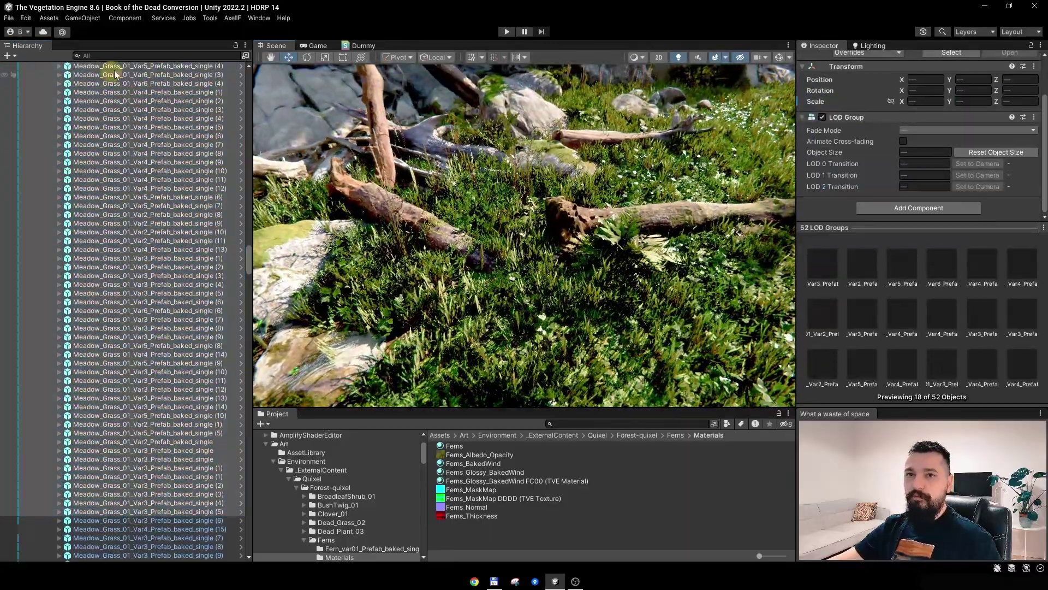
{"action": "middle_click_drag", "start_coordinate": [481, 220], "coordinate": [492, 214]}
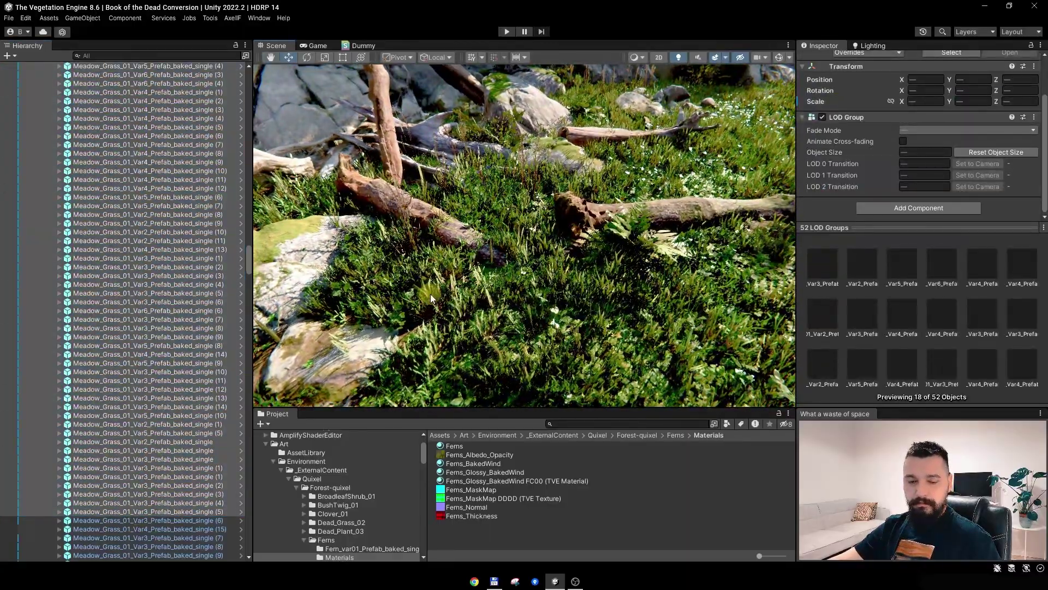
{"action": "right_click_drag", "start_coordinate": [430, 293], "coordinate": [491, 240]}
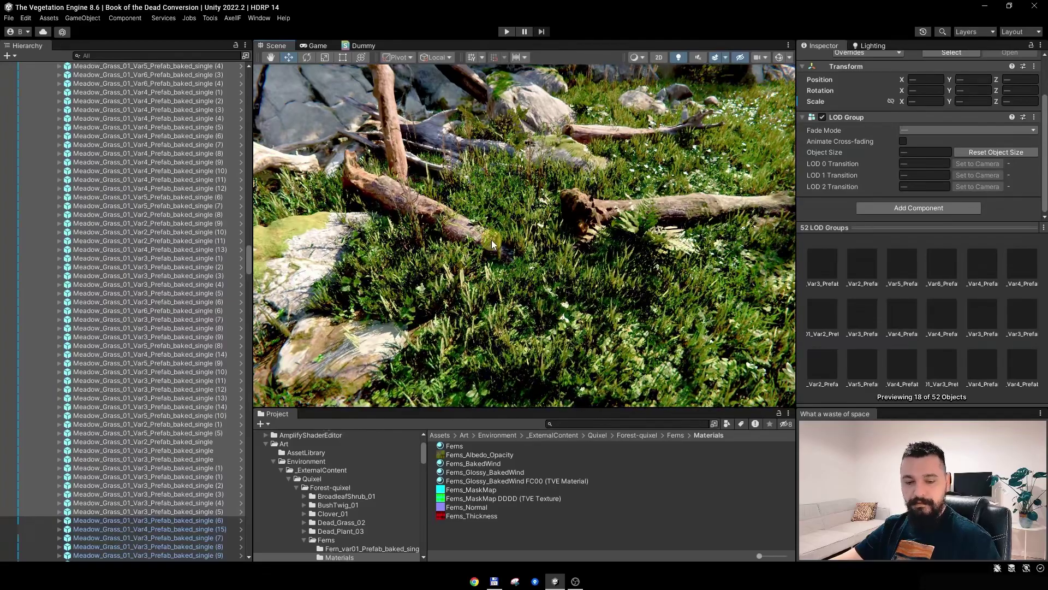
{"action": "key", "text": "F1"}
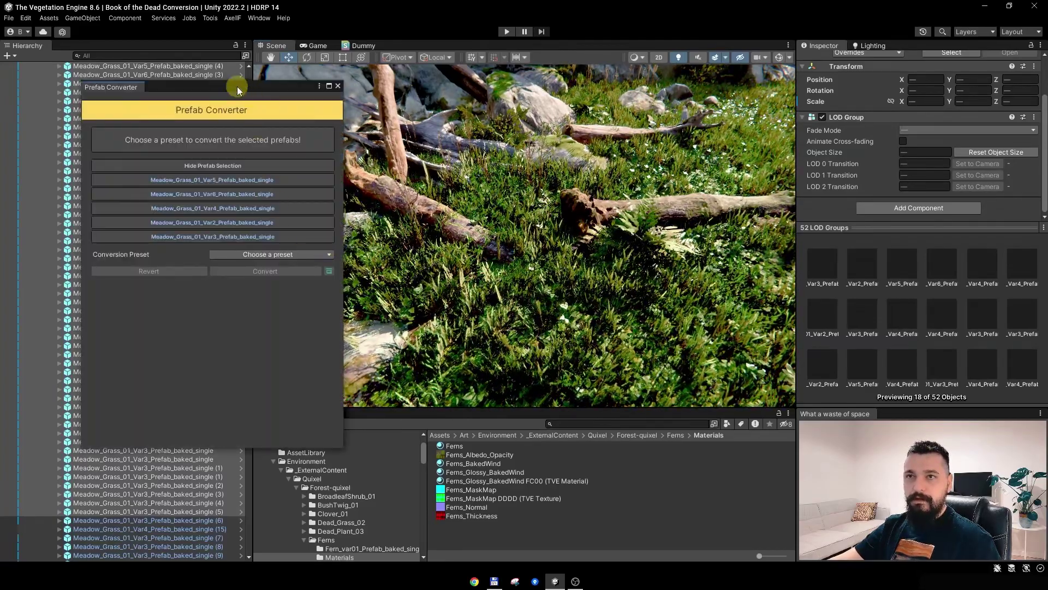
Choose the Automatic preset and the Grass conversion option for the meadow grass
{"action": "left_click", "coordinate": [266, 280]}
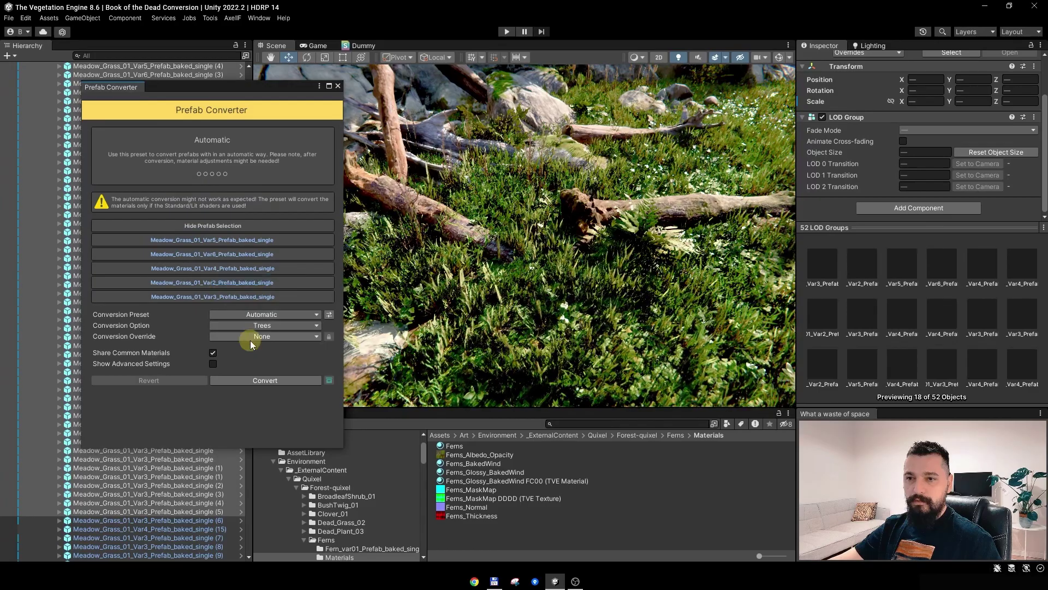
{"action": "left_click", "coordinate": [250, 353]}
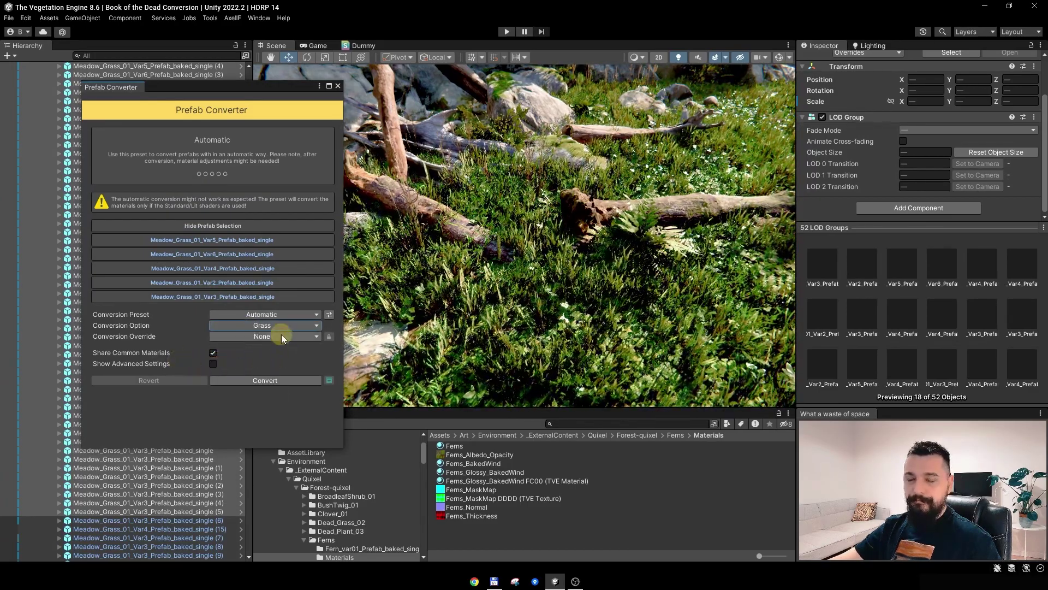
{"action": "left_click_drag", "start_coordinate": [242, 88], "coordinate": [248, 72]}
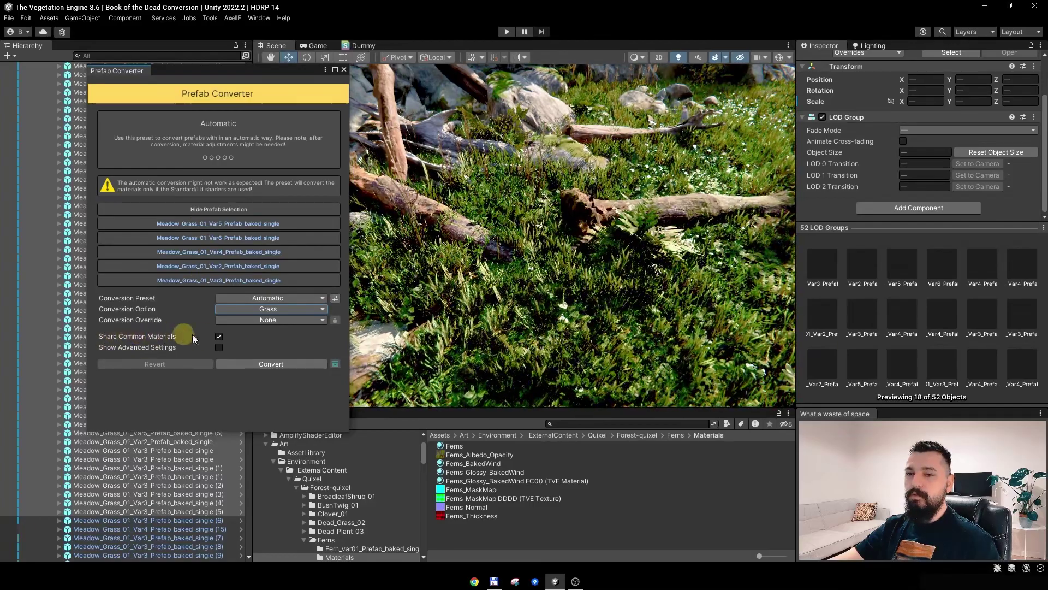
Run the meadow grass conversion until the Keep Converted Materials? prompt appears
{"action": "left_click", "coordinate": [278, 365]}
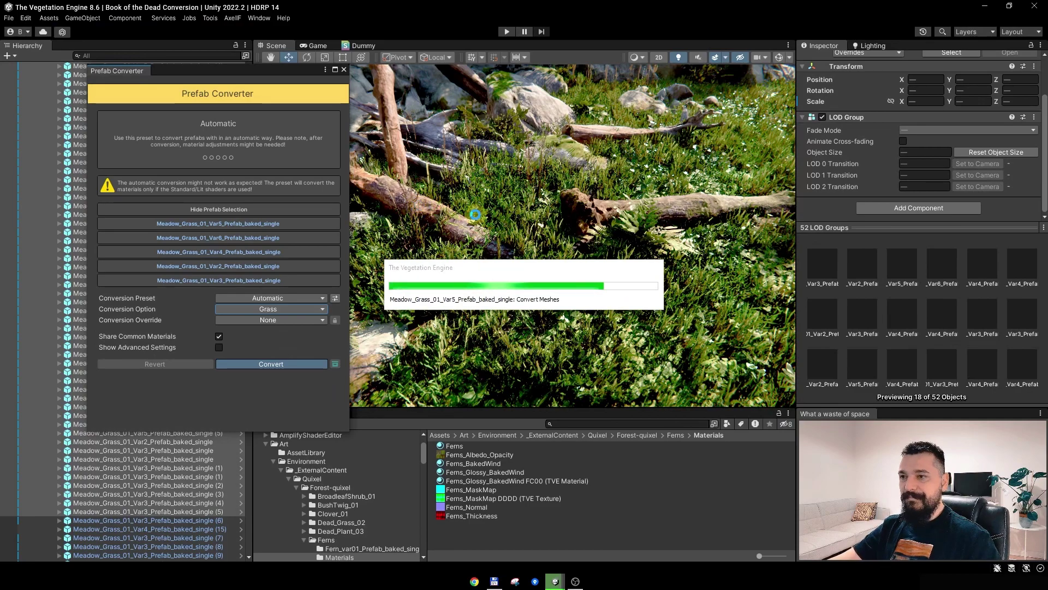
{"action": "left_click_drag", "start_coordinate": [494, 252], "coordinate": [474, 215]}
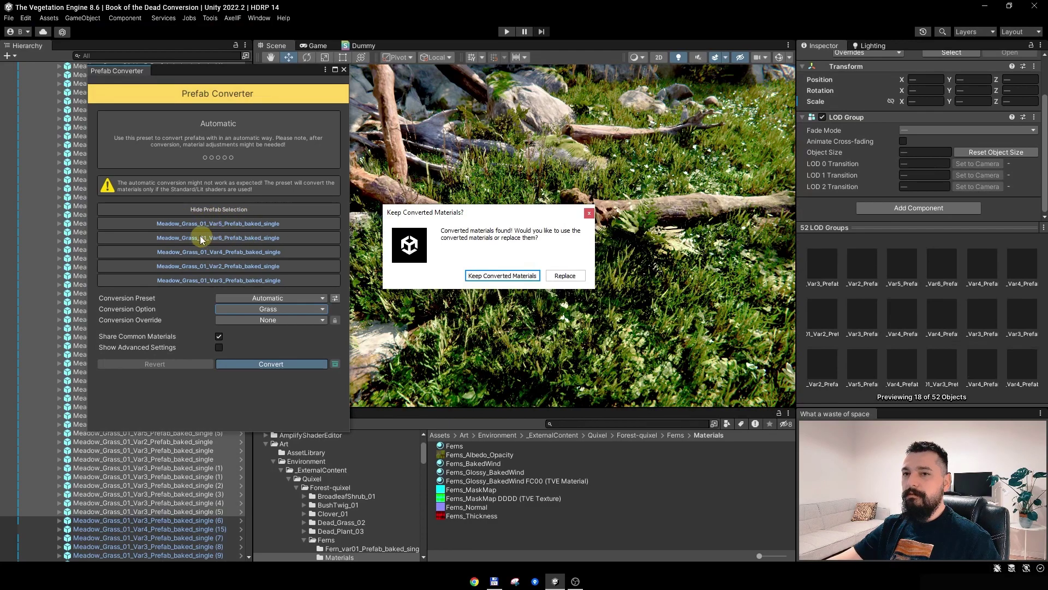
{"action": "left_click_drag", "start_coordinate": [446, 216], "coordinate": [437, 214]}
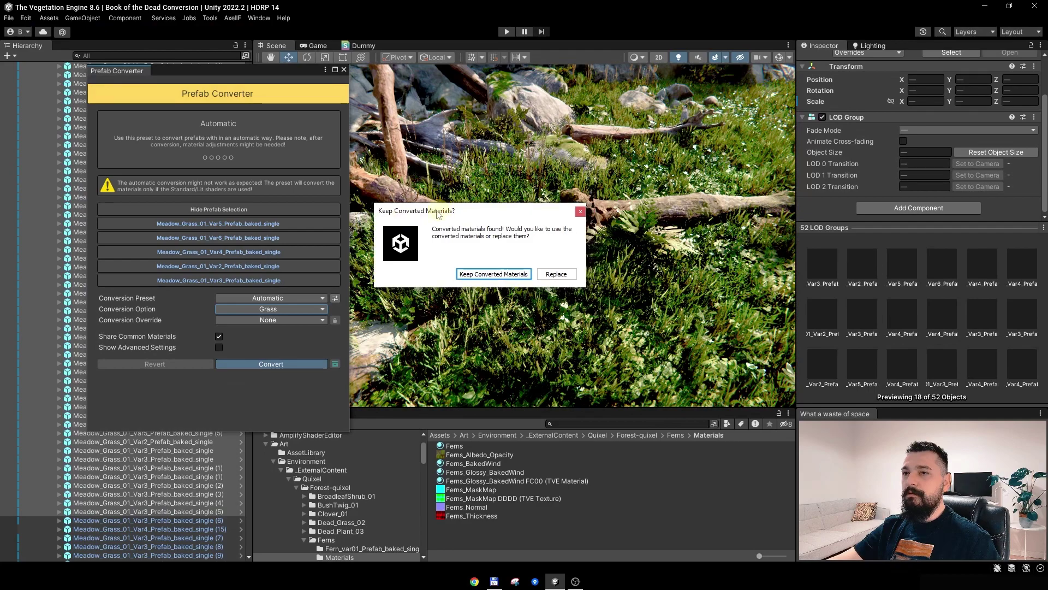
{"action": "left_click", "coordinate": [247, 242]}
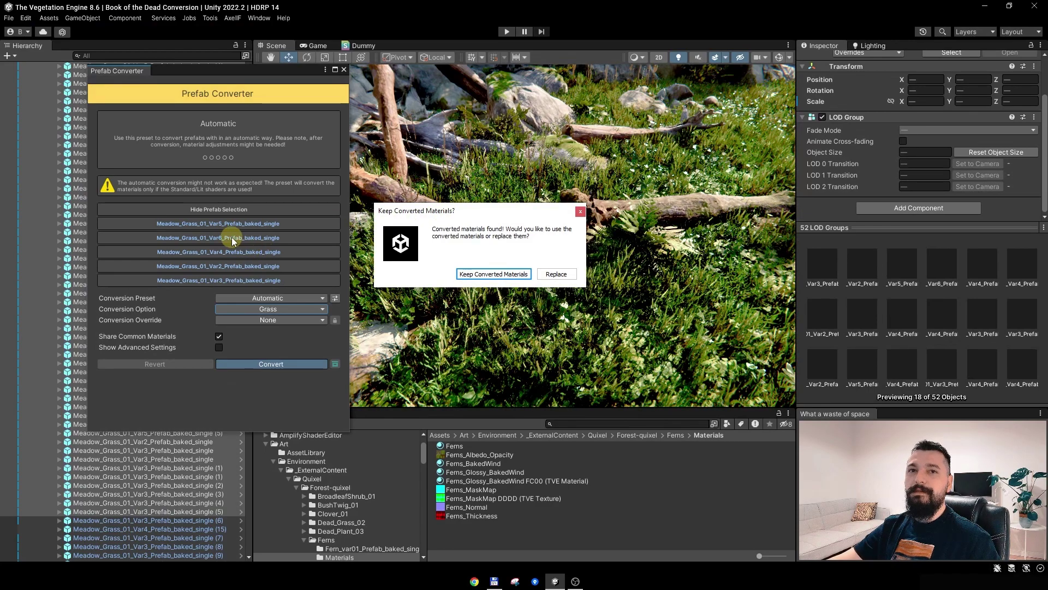
{"action": "left_click_drag", "start_coordinate": [456, 214], "coordinate": [449, 215]}
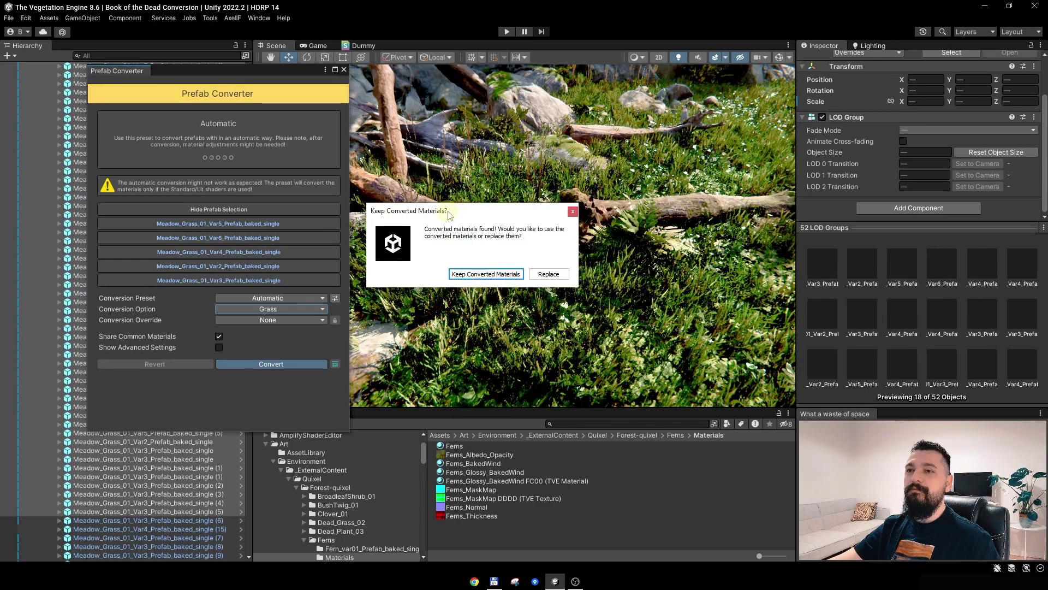